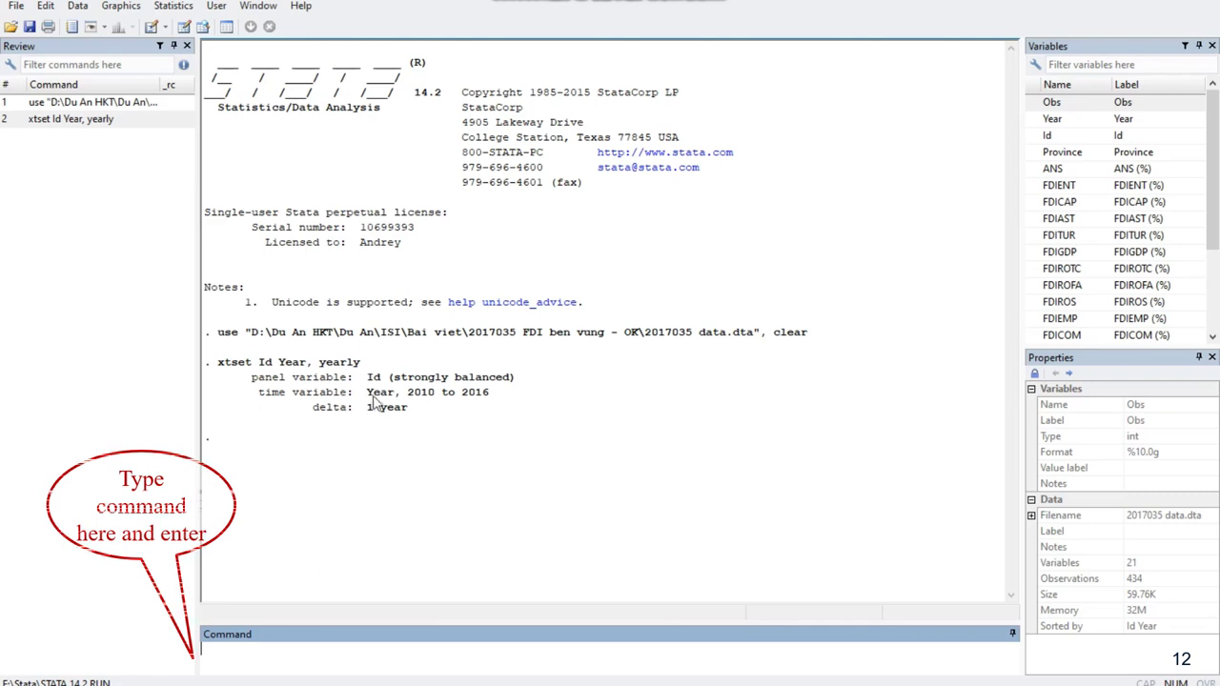
Step: Declare the dataset as yearly panel data with Id as panel variable and Year as time variable
left_click(78, 6)
mouse_move(157, 7)
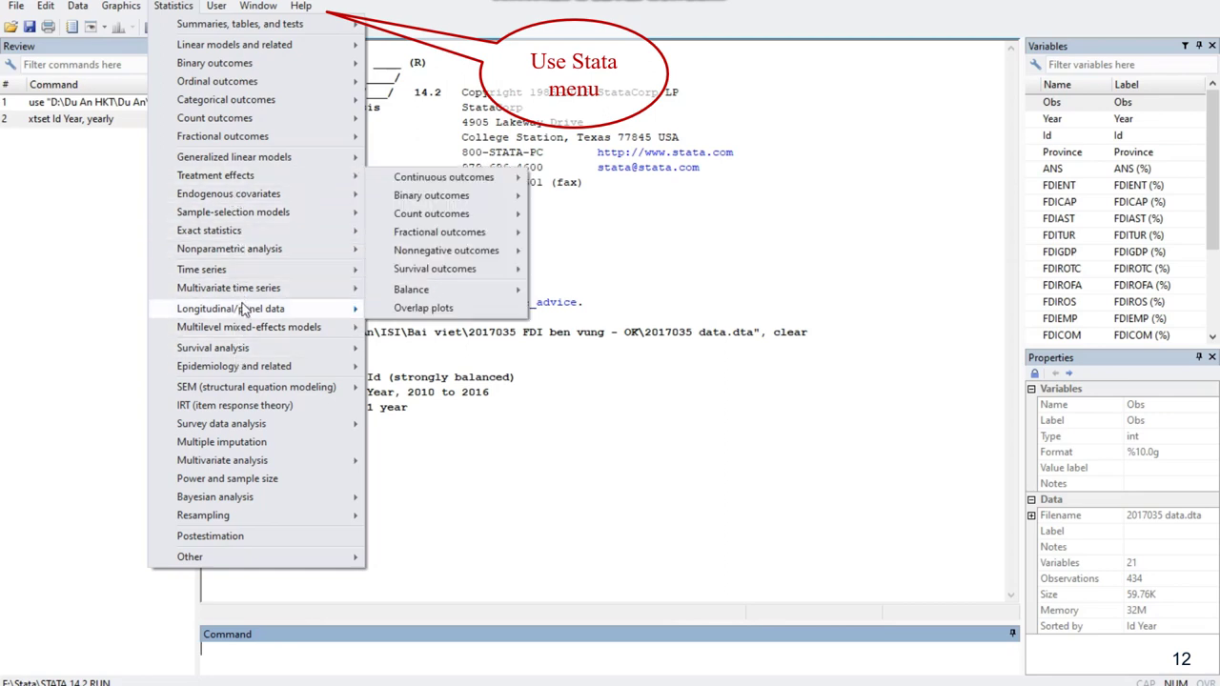
mouse_move(275, 309)
mouse_move(437, 318)
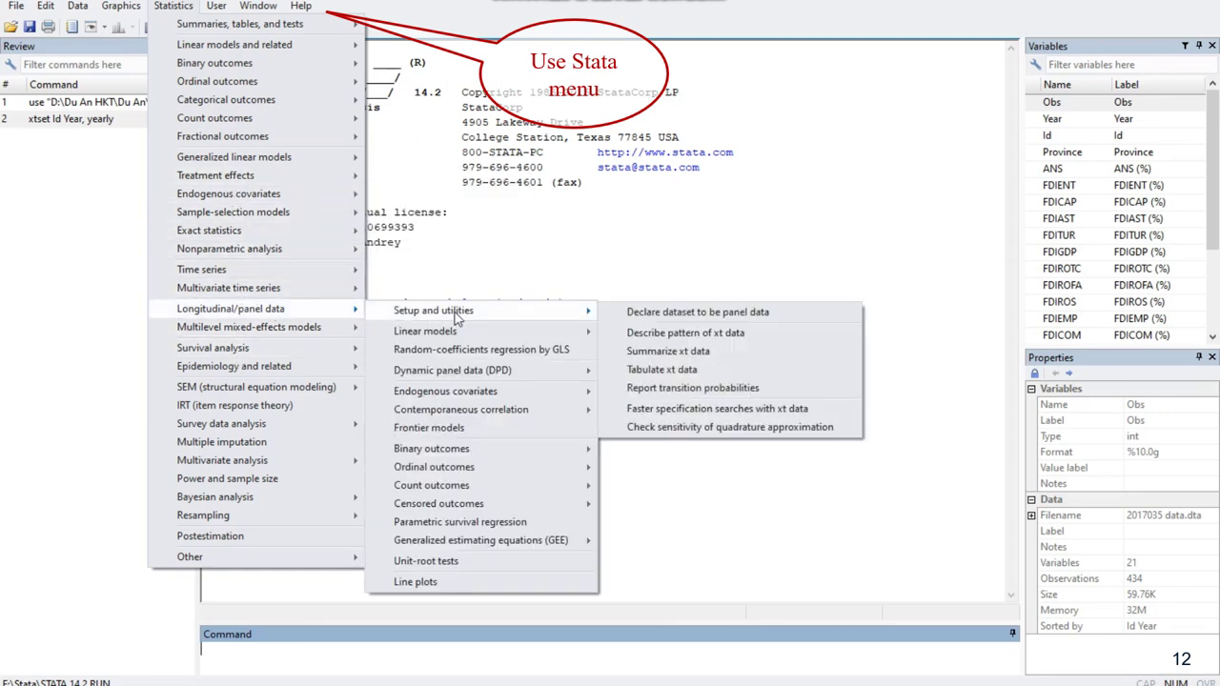
left_click(633, 313)
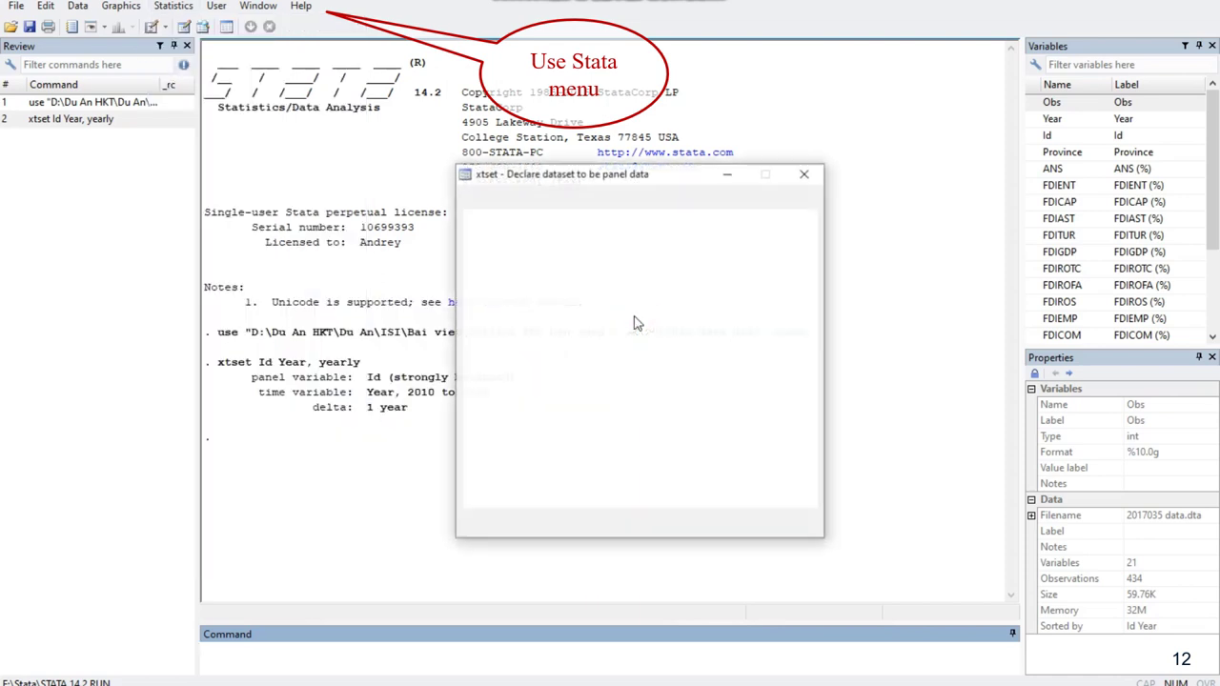
left_click(564, 242)
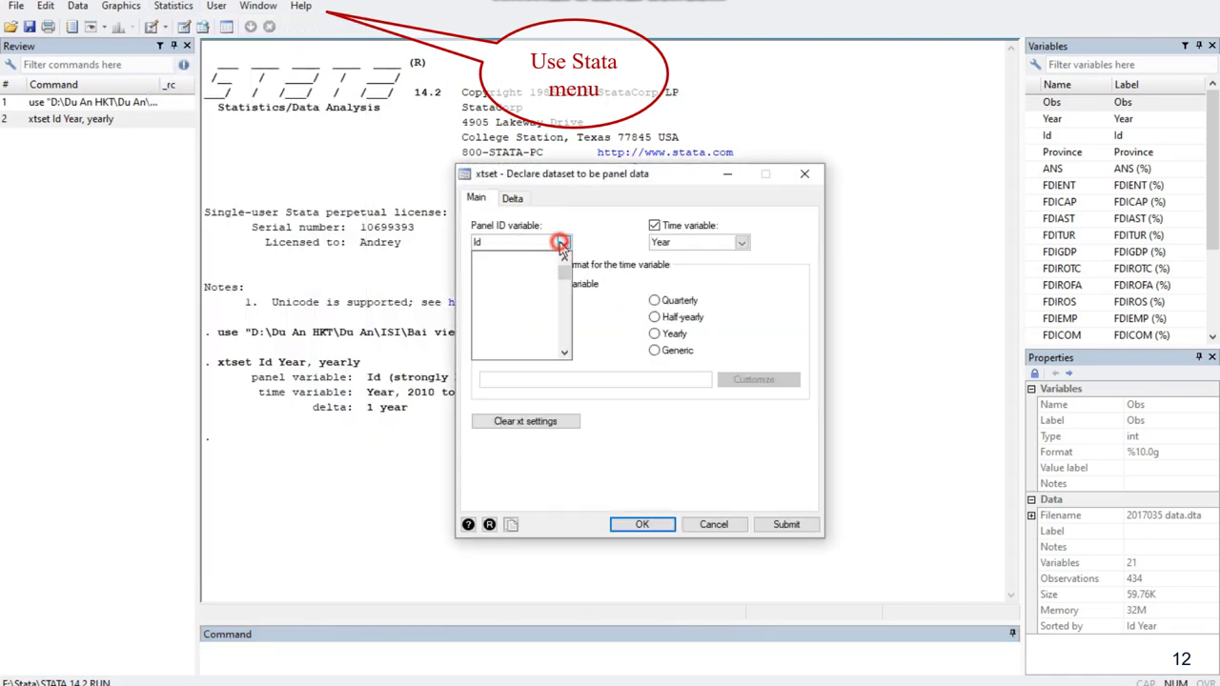
left_click(486, 279)
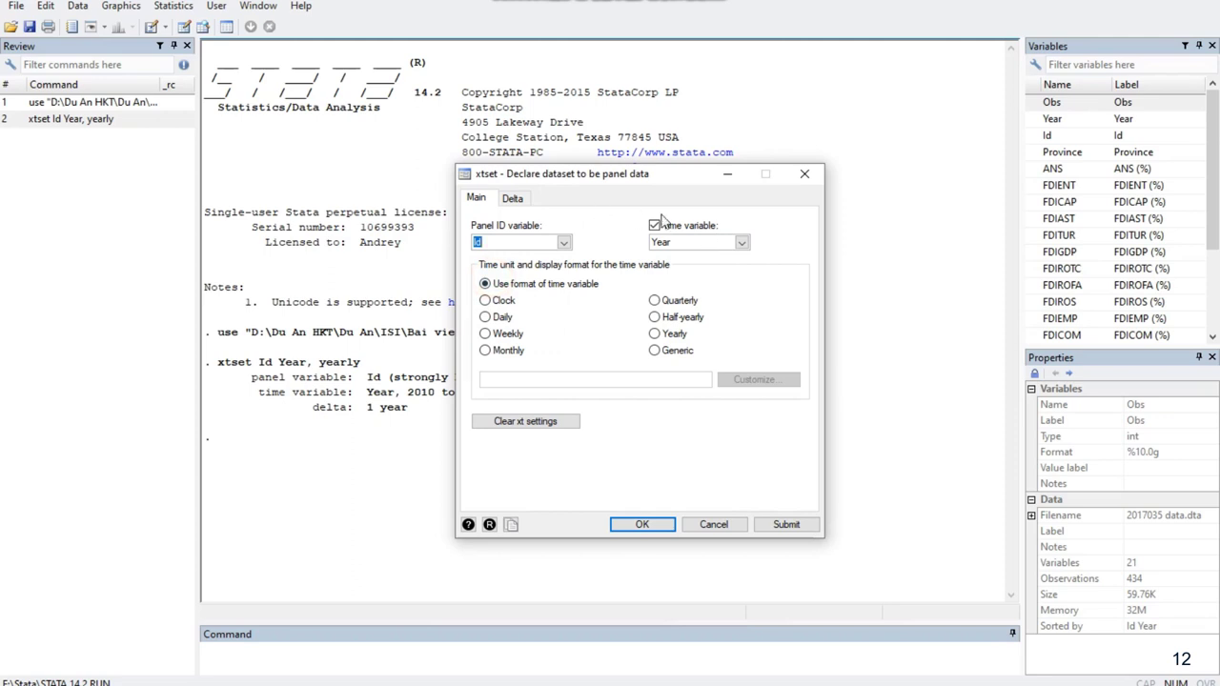
left_click(740, 243)
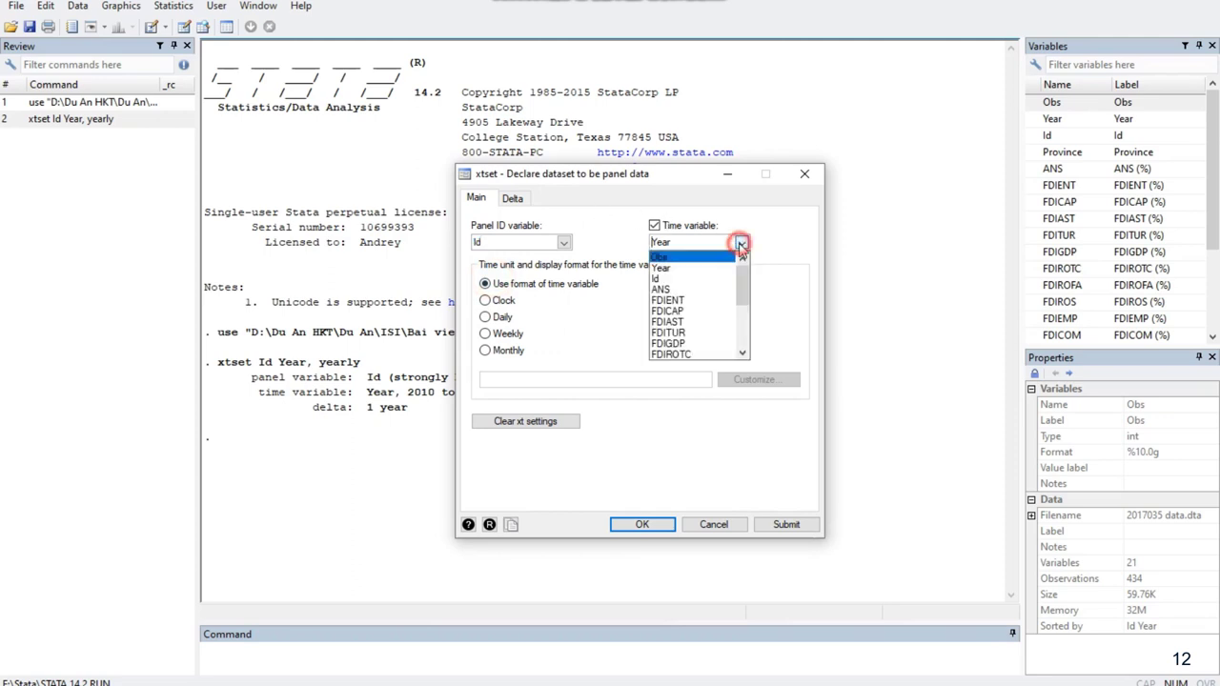
left_click(667, 269)
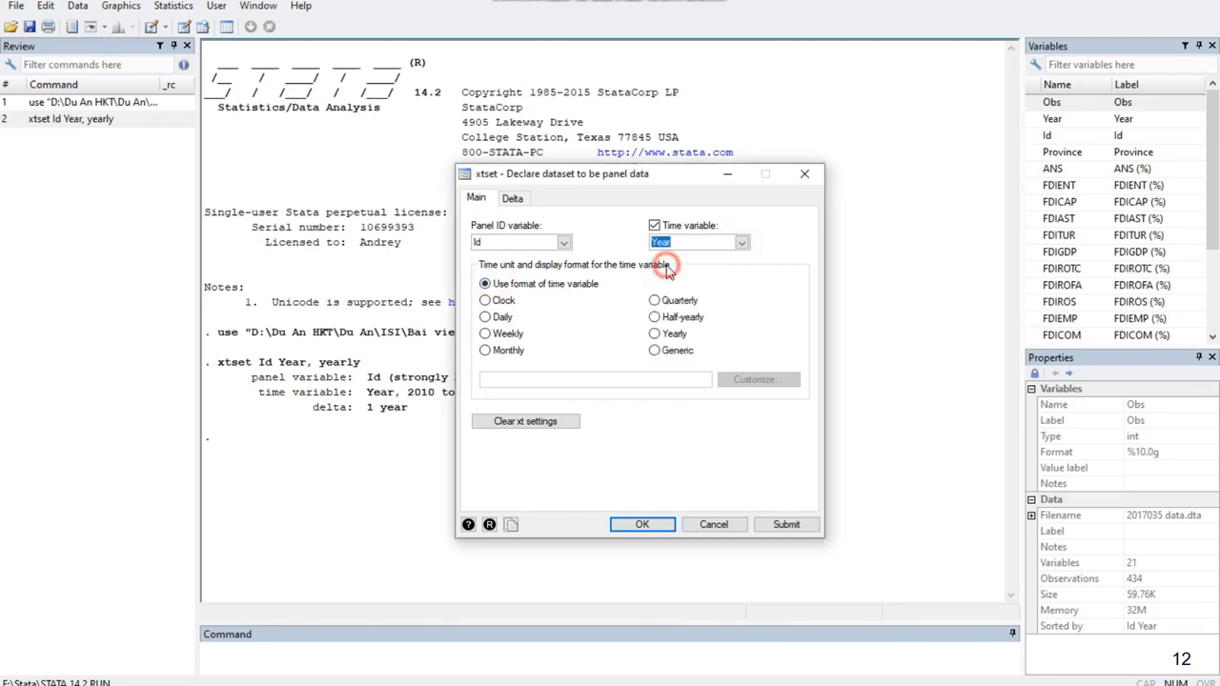
left_click(670, 336)
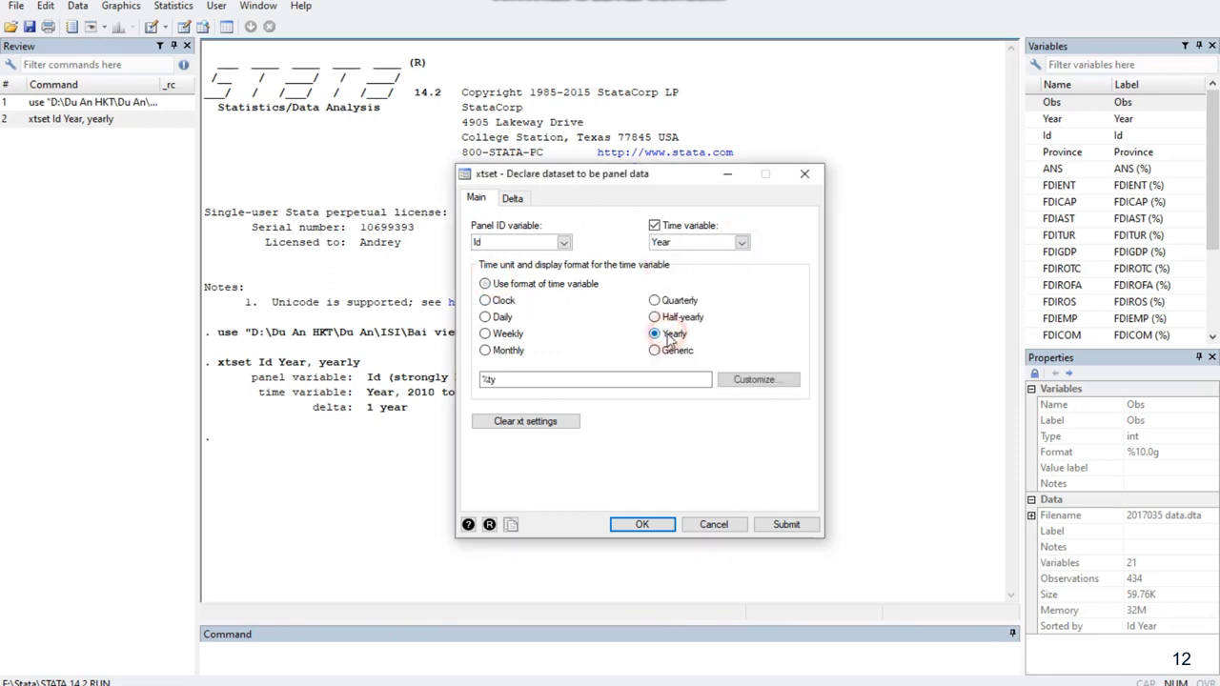
left_click(641, 525)
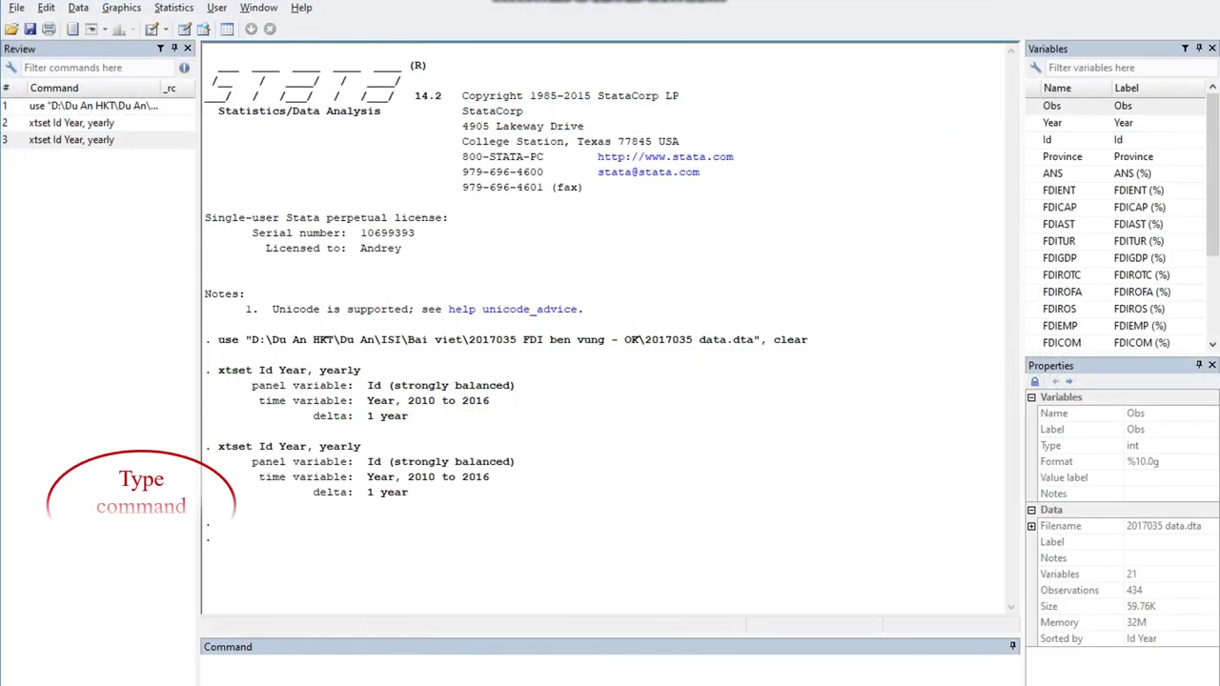
Step: Paste and run 'xtreg ANS FDIENT … Size GDPgrowth, fe' in the Command box
type("xtreg ANS FDIENT FDICAP FDIAST FDIEMP FDICOM FDIWAG FDITUR FDIGDP FDIROTC FDIROFA FDIROS Size GDPgrowth, fe")
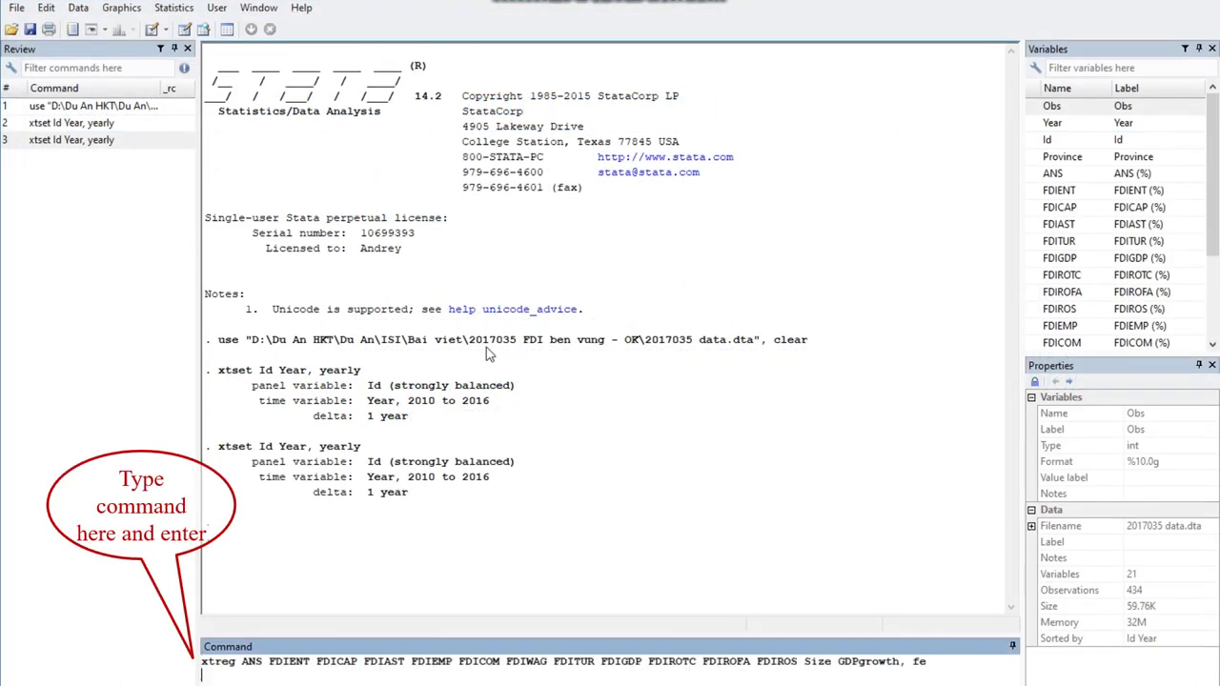
key("Return")
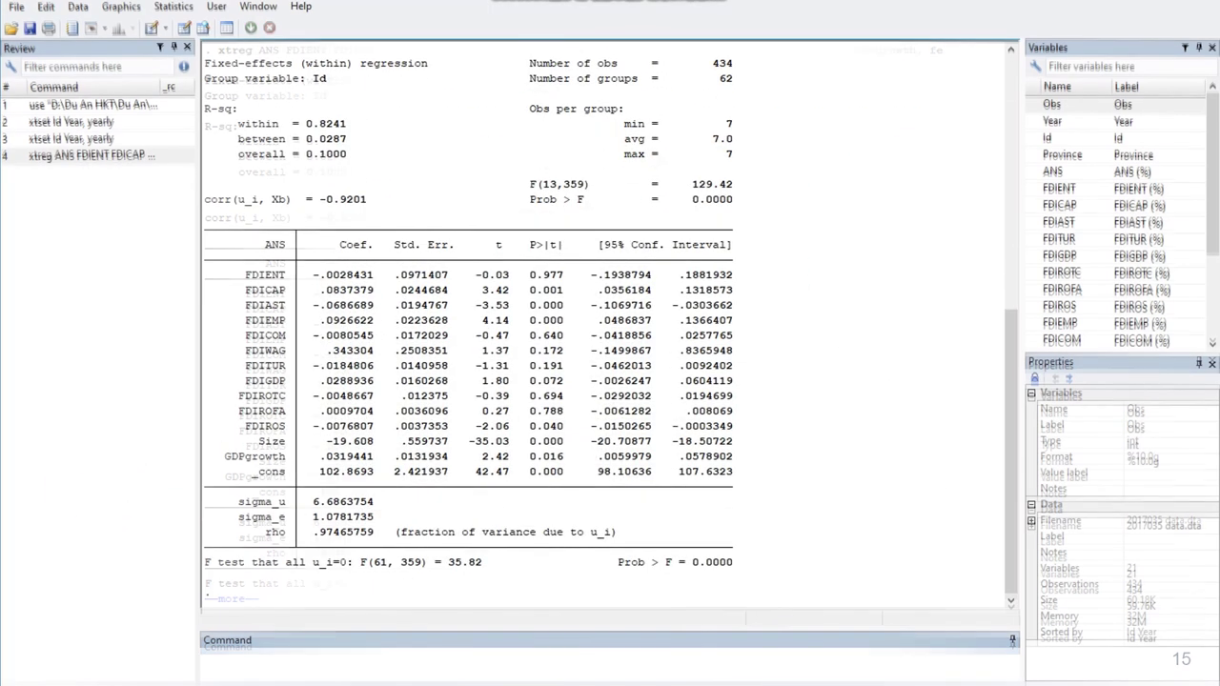
Step: In the panel linear regression dialog, set ANS as the dependent variable
left_click(188, 7)
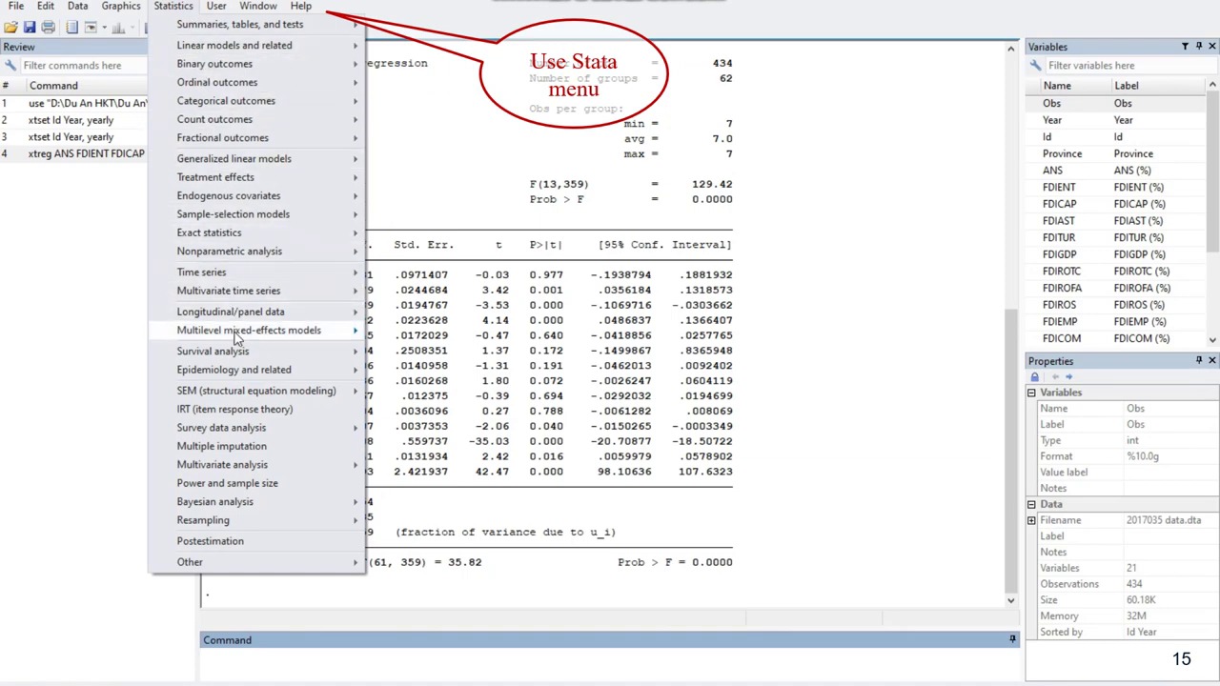
mouse_move(240, 340)
mouse_move(326, 314)
mouse_move(472, 334)
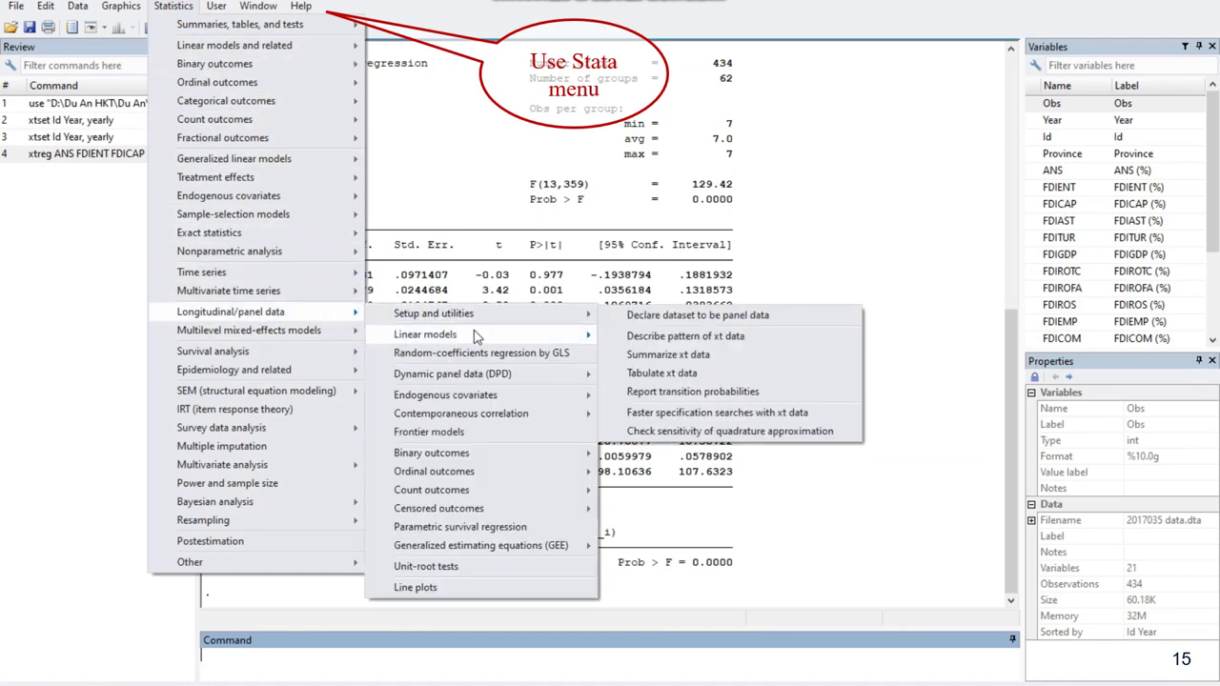
left_click(618, 334)
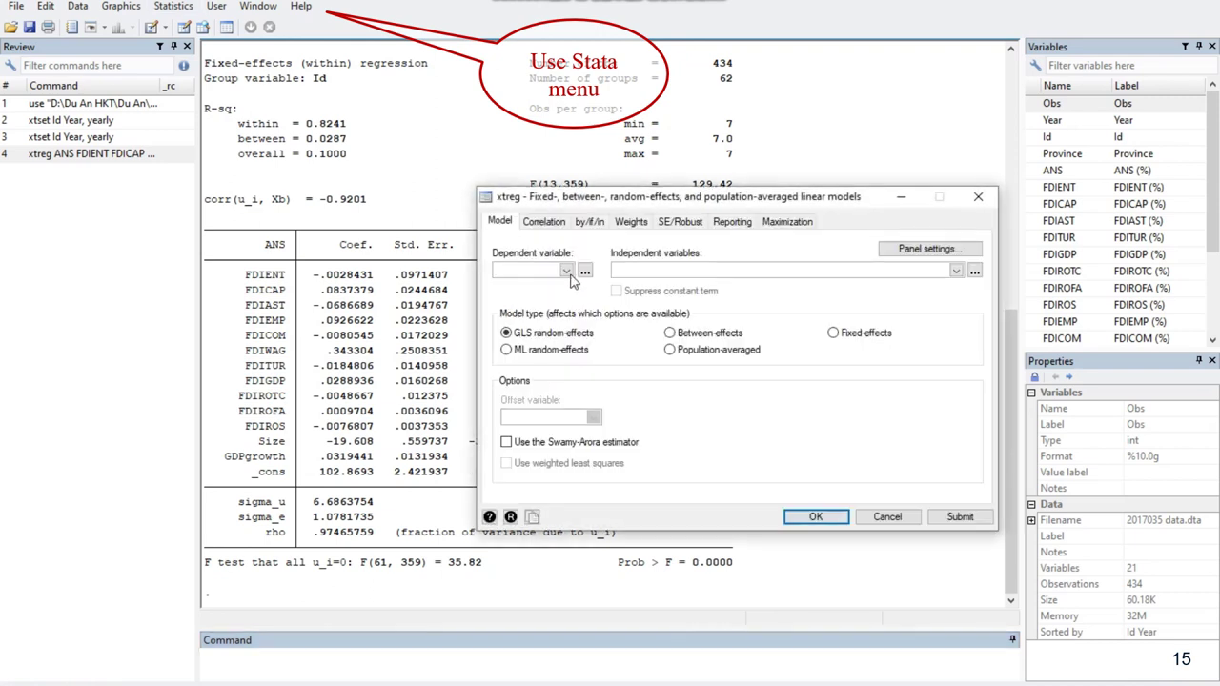
left_click(566, 272)
scroll(543, 331, "down", 1)
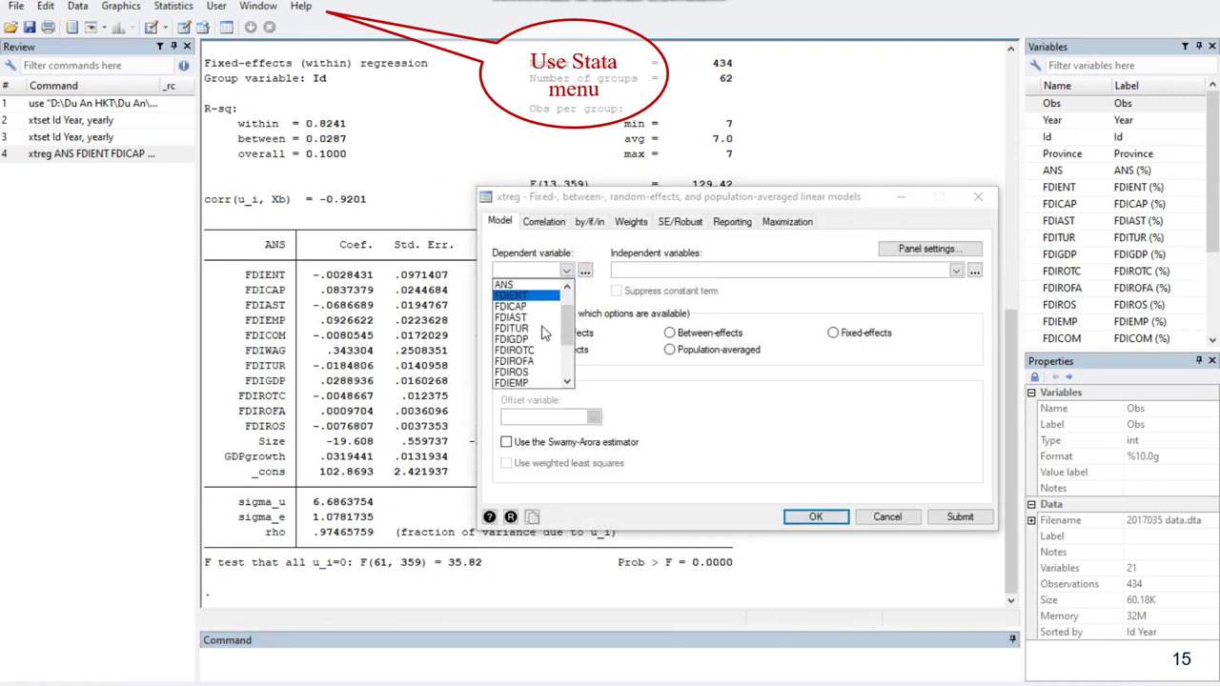
scroll(543, 332, "up", 2)
left_click(539, 328)
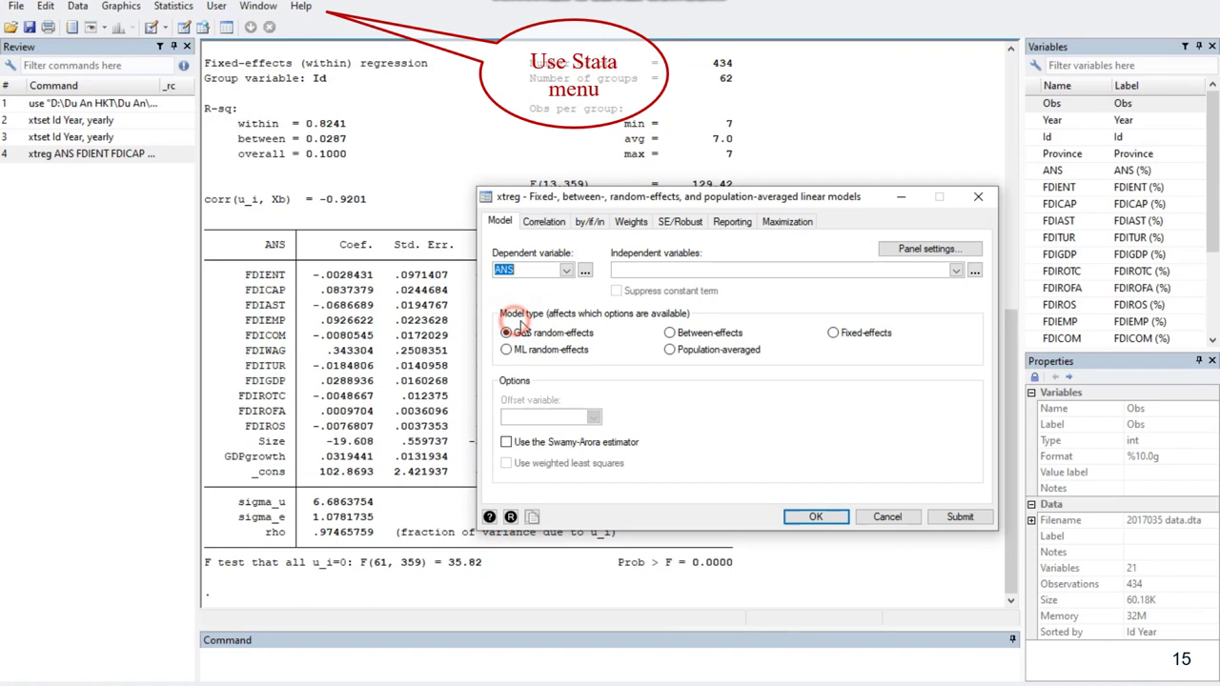
Step: Add FDIENT, FDICAP, FDIAST, FDITUR, FDIGDP and FDIROTC as independent variables
left_click(783, 271)
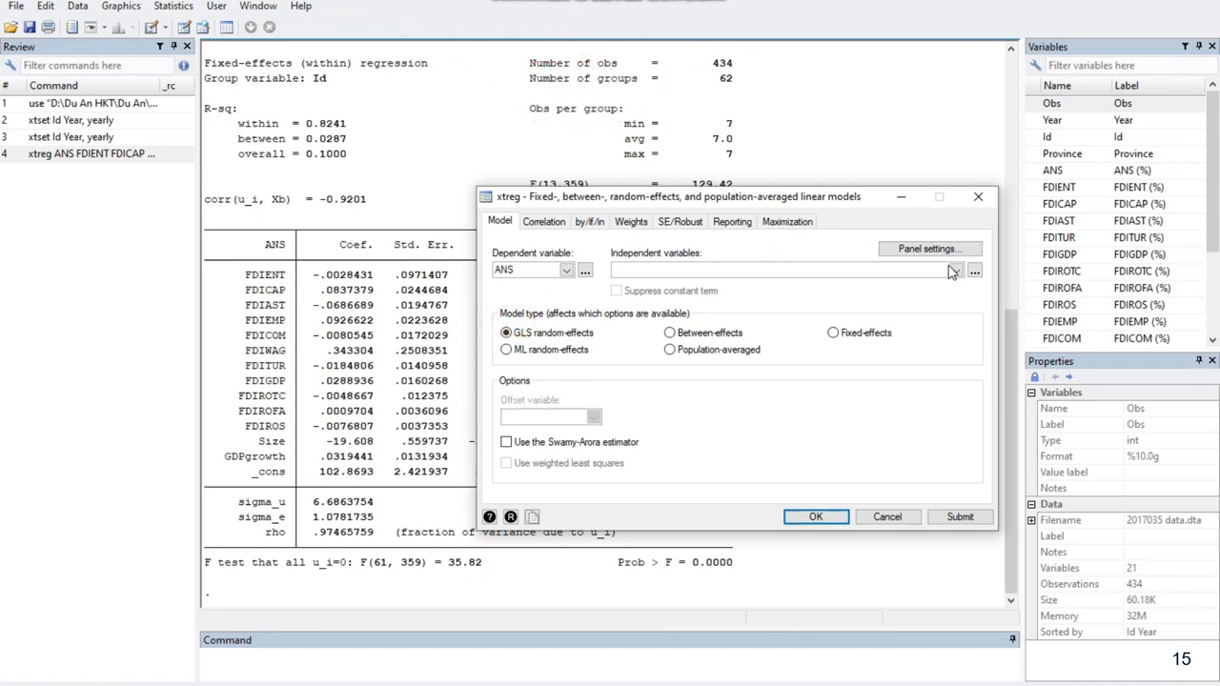
left_click(954, 272)
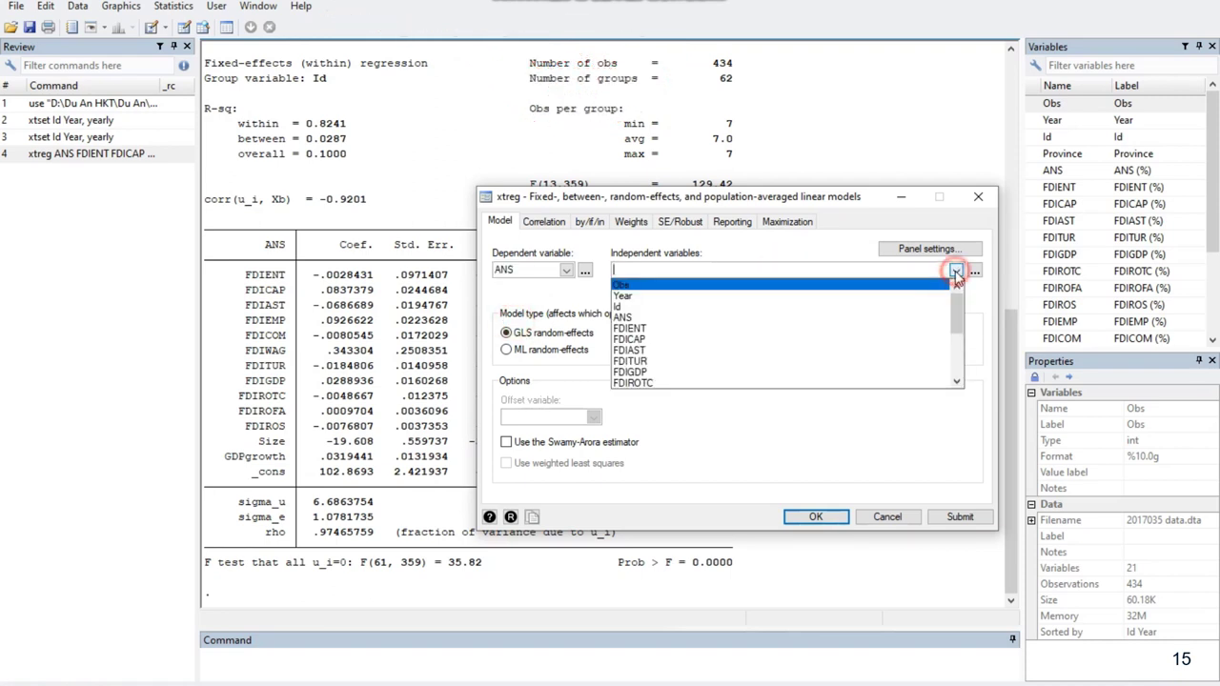
left_click(679, 328)
left_click(671, 340)
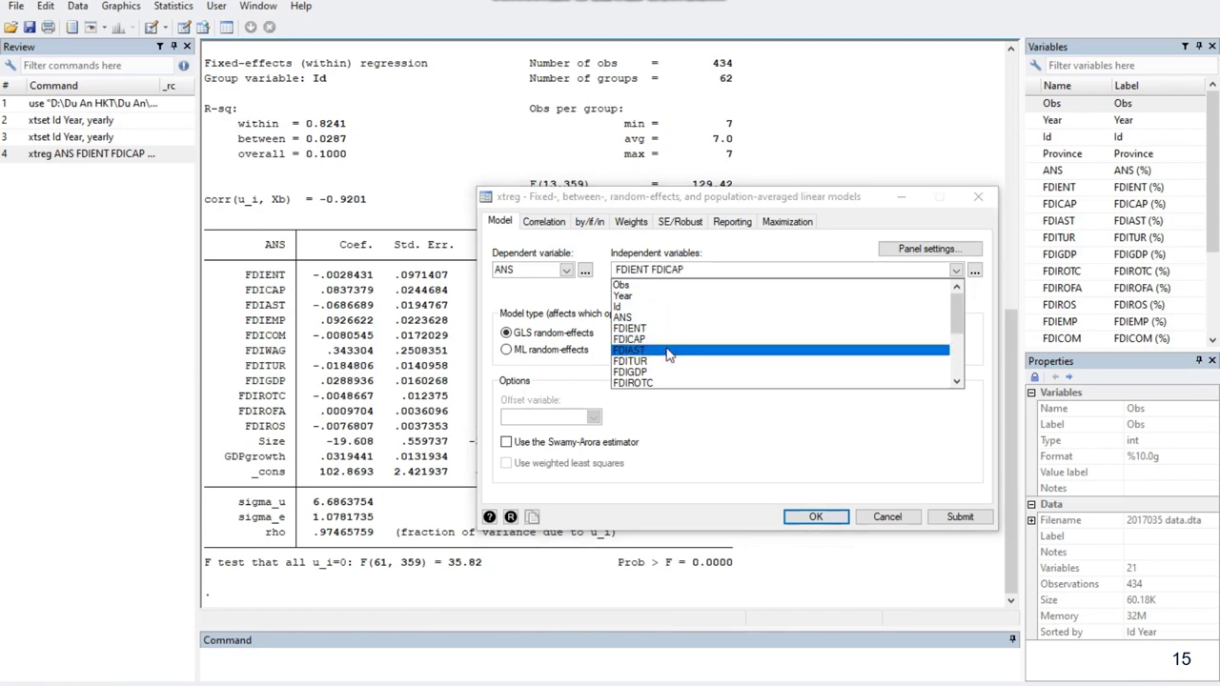
left_click(668, 351)
left_click(658, 361)
left_click(656, 371)
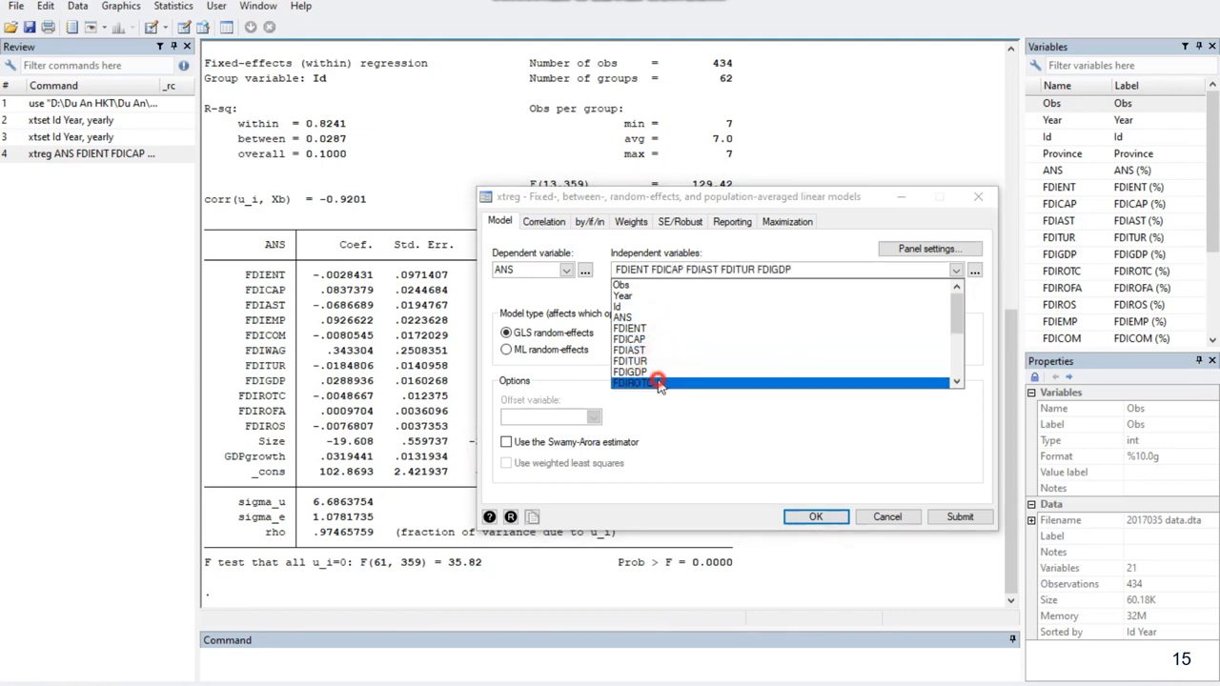
left_click(658, 381)
left_click(955, 381)
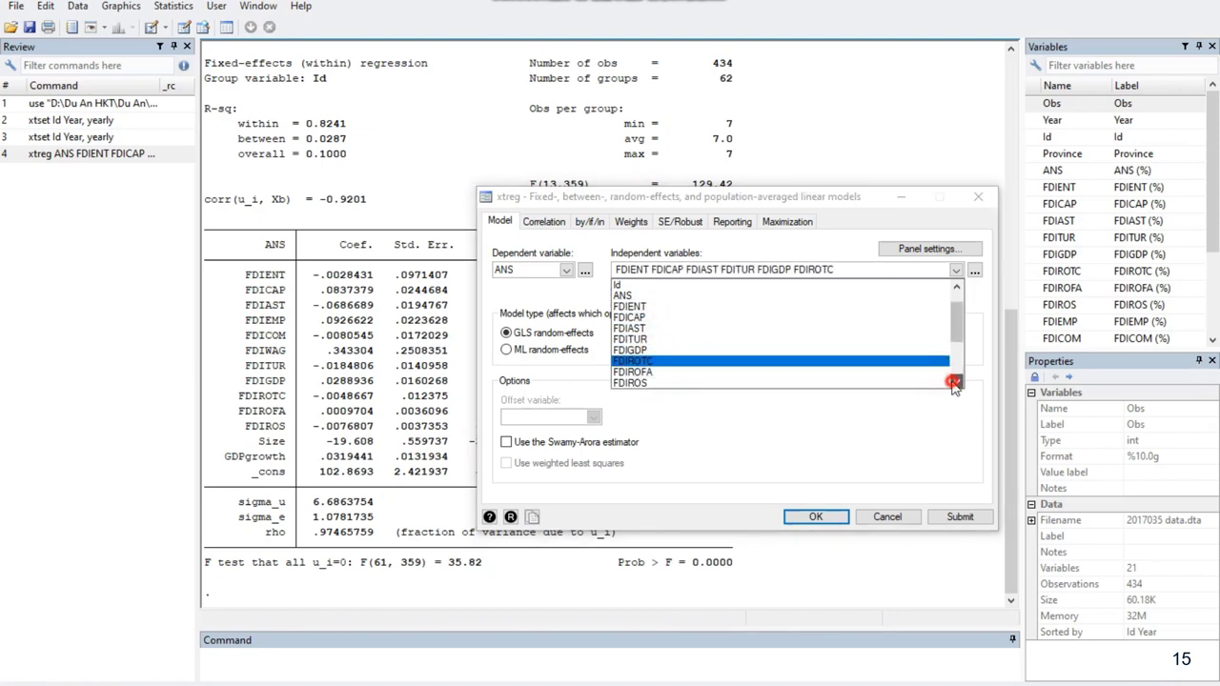
left_click(954, 381)
left_click(954, 381)
Step: Add FDIROFA, FDIROS, FDIEMP, FDICOM, FDIWAG, GDPgrowth and Size as independent variables
left_click(739, 327)
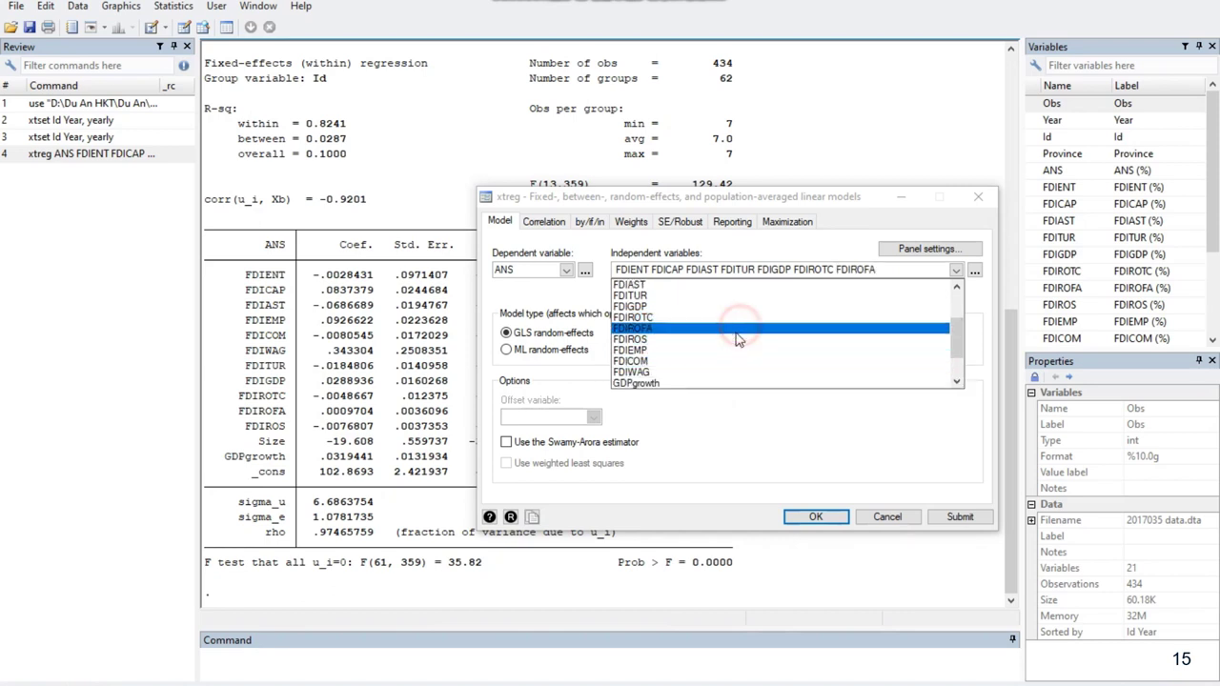
left_click(738, 340)
left_click(734, 351)
left_click(724, 362)
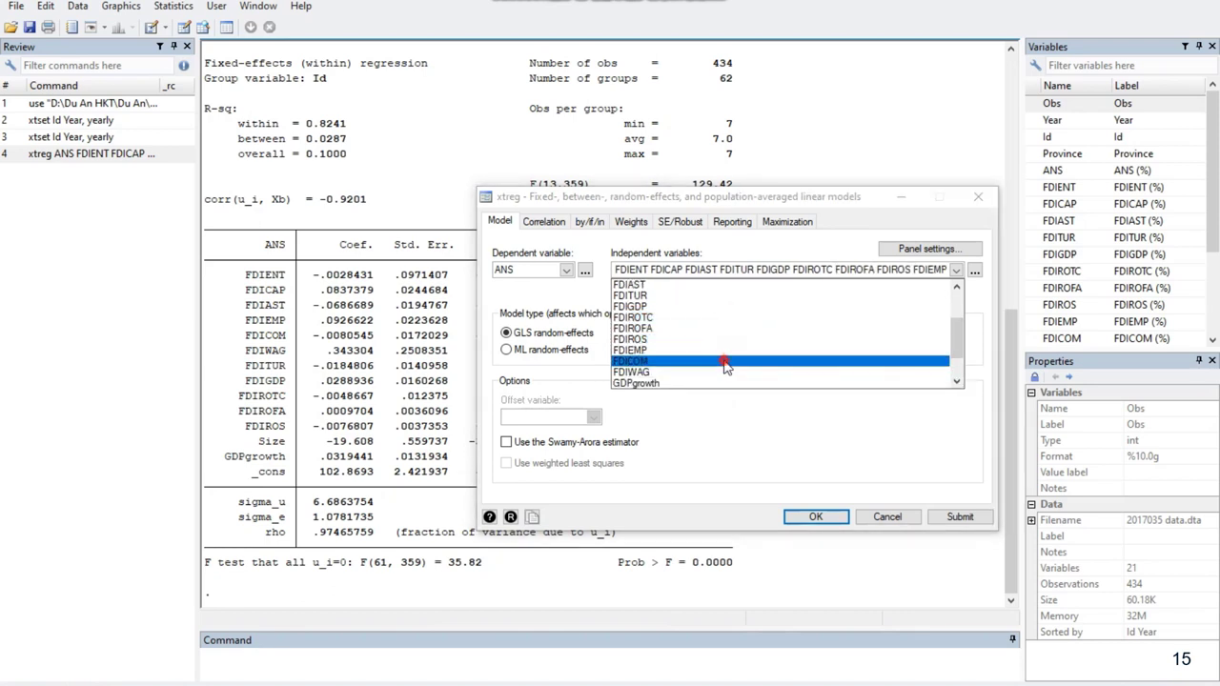
left_click(725, 373)
left_click(715, 383)
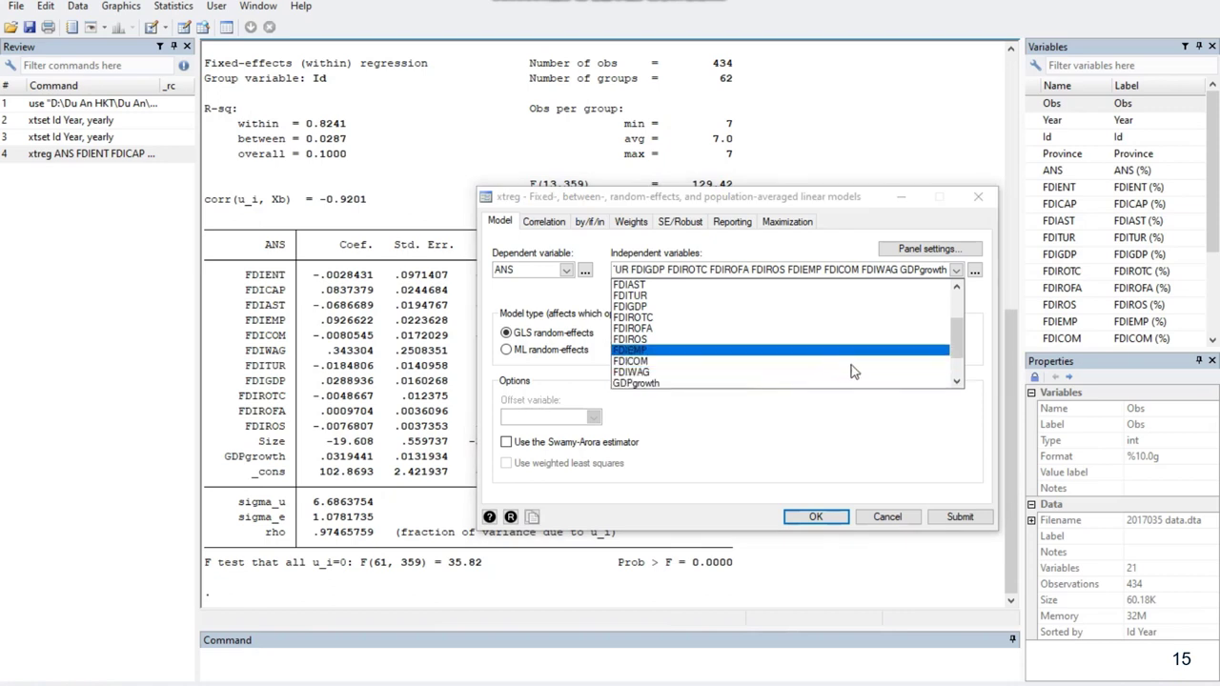
left_click(956, 381)
left_click(956, 381)
left_click(956, 381)
left_click(956, 381)
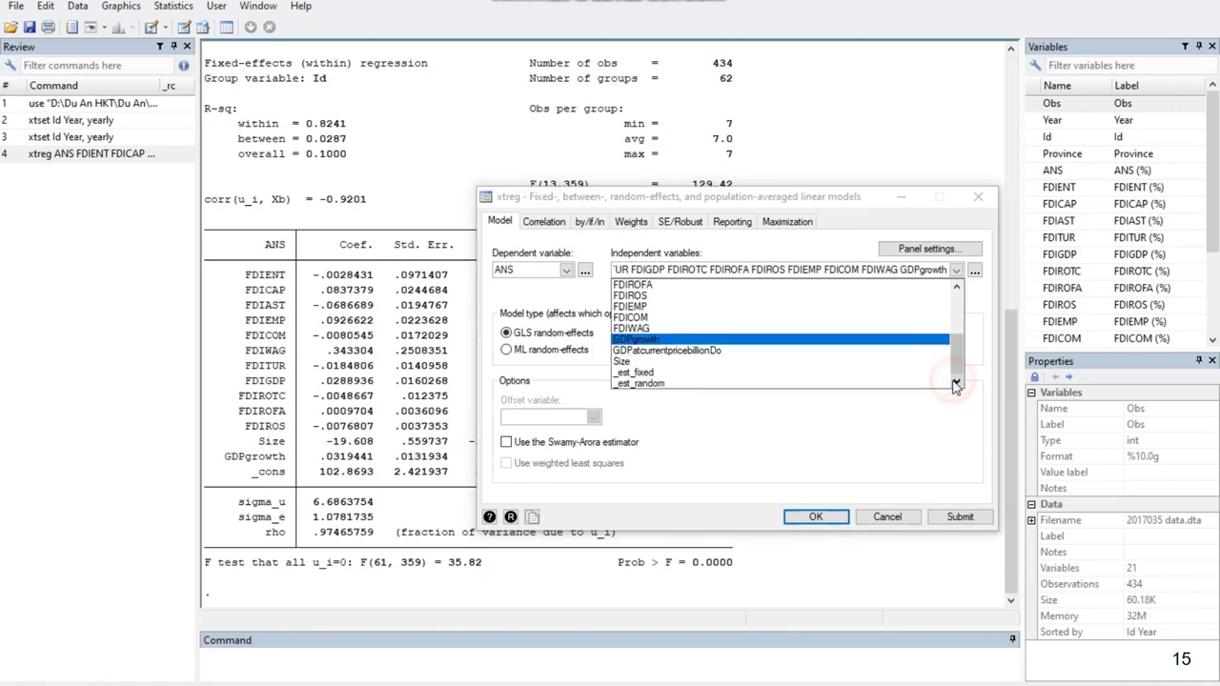
left_click(738, 363)
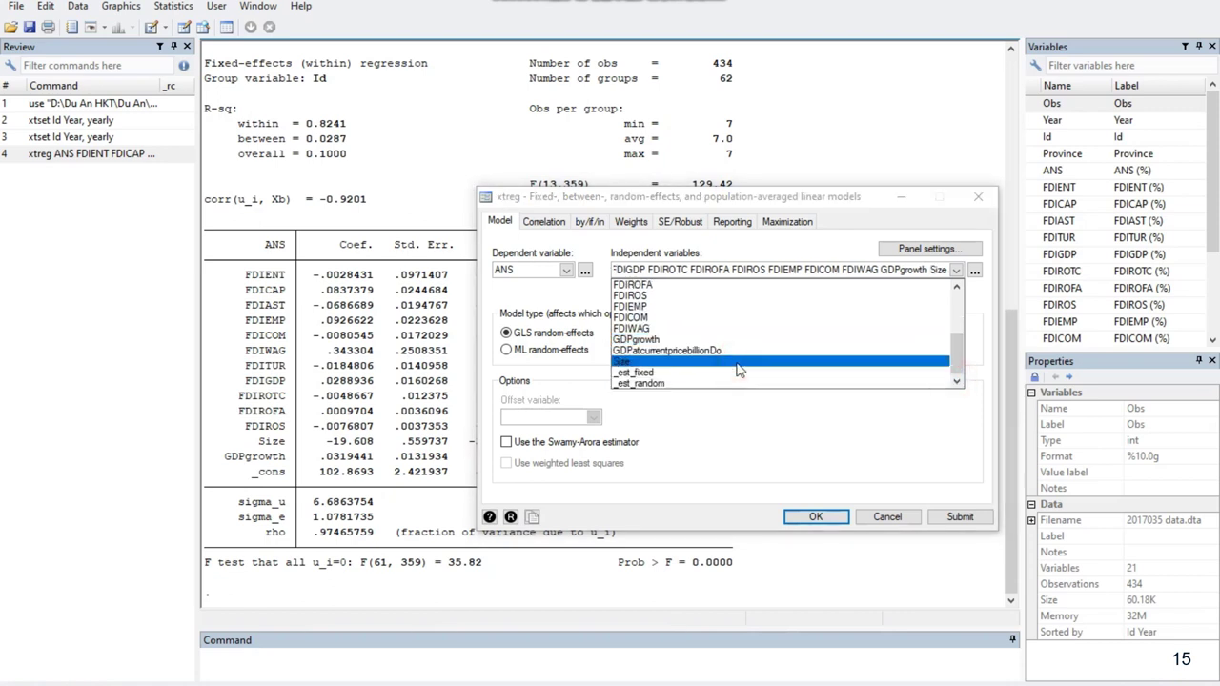
left_click(756, 450)
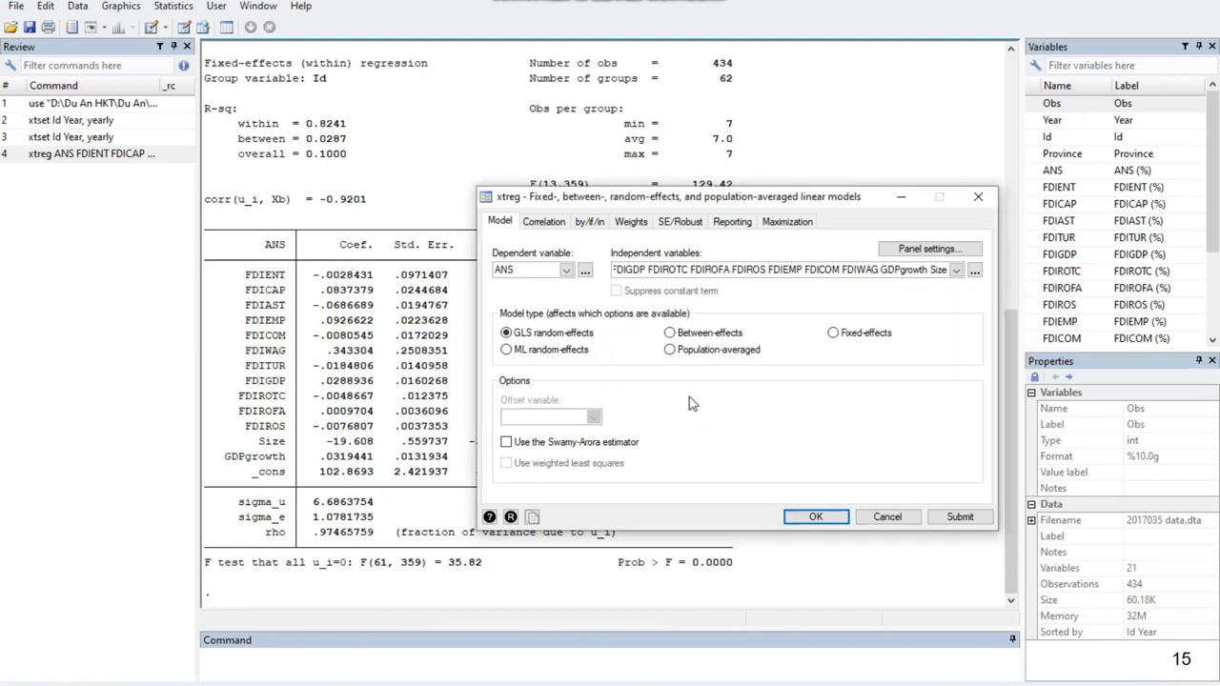
Step: Choose the fixed-effects model, run the regression and show the full output
left_click(837, 332)
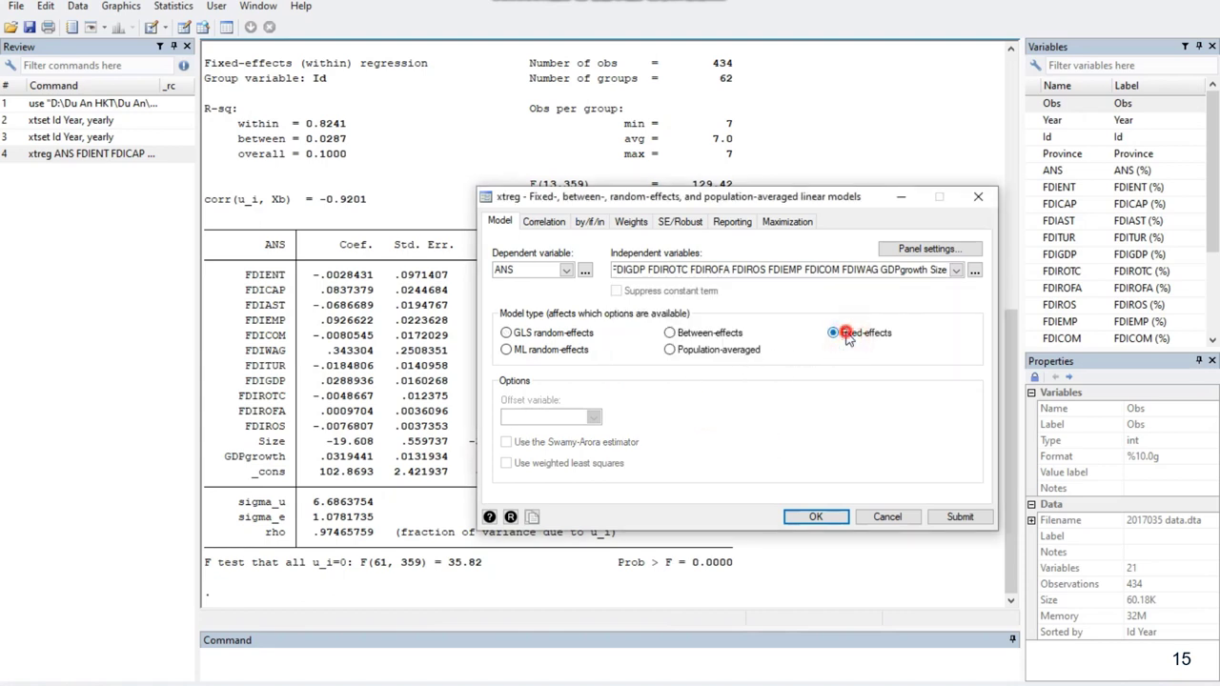
left_click(815, 517)
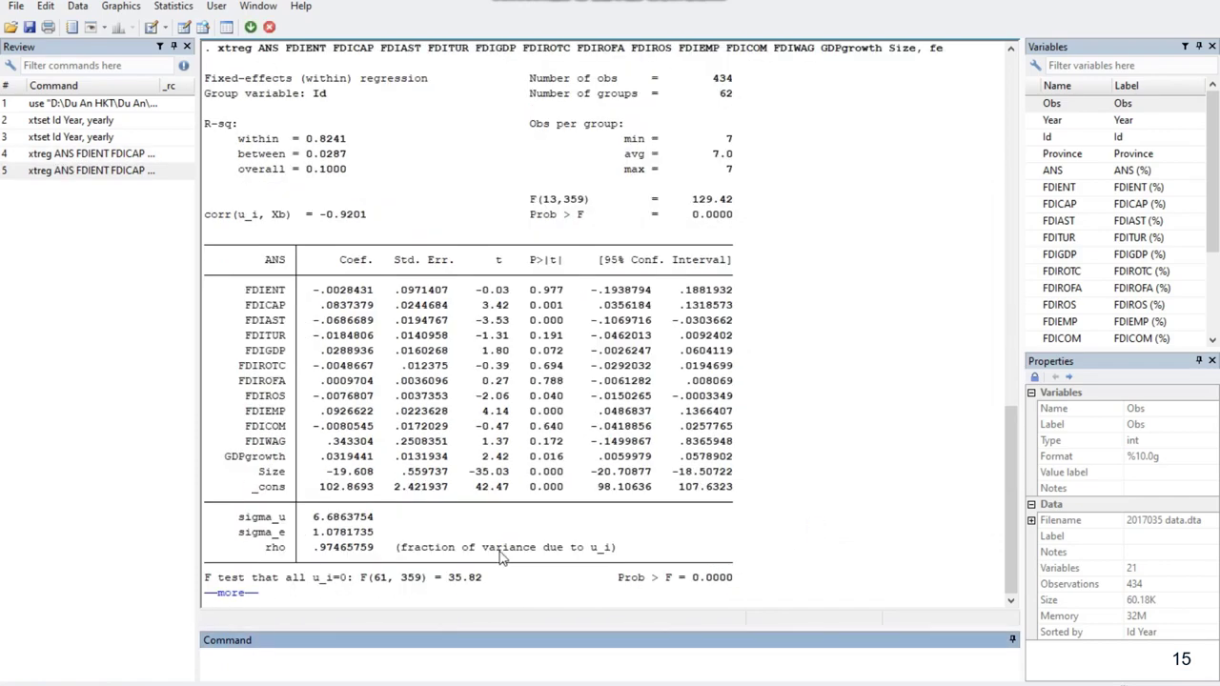
left_click(226, 593)
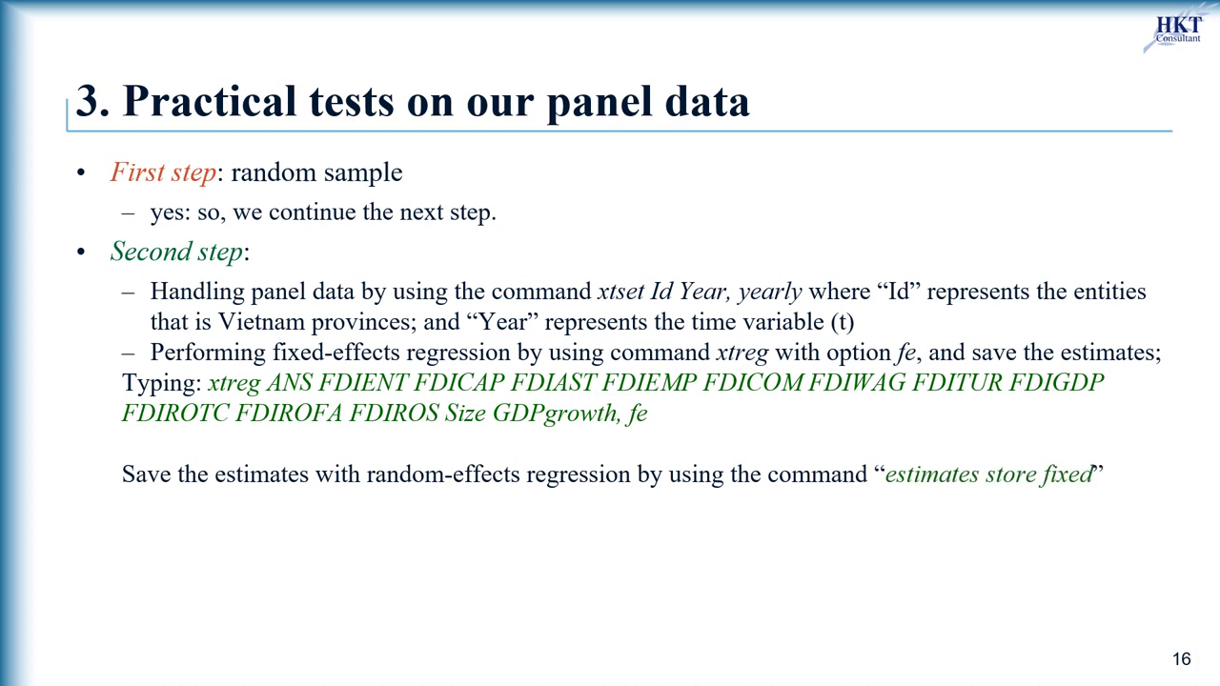
Step: Advance to the slide showing the 'estimates store fixed' result
key("Right")
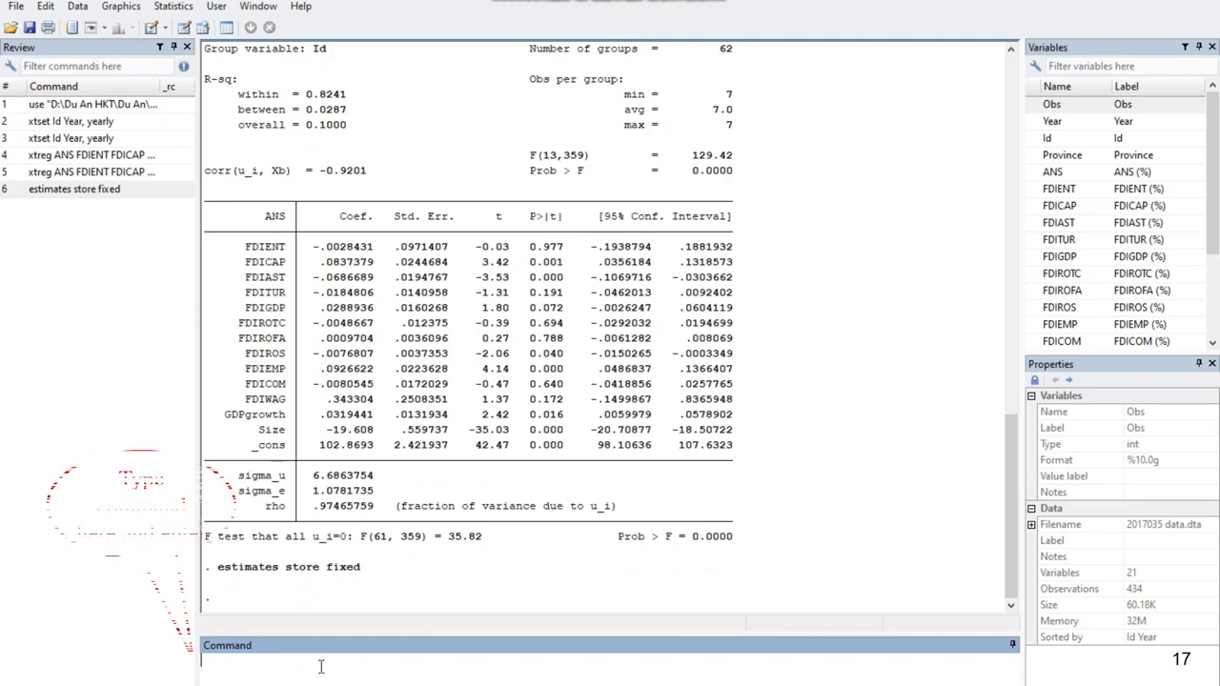
Step: Run 'xtreg ANS FDIENT … Size GDPgrowth, re' for the random-effects regression
key("Right")
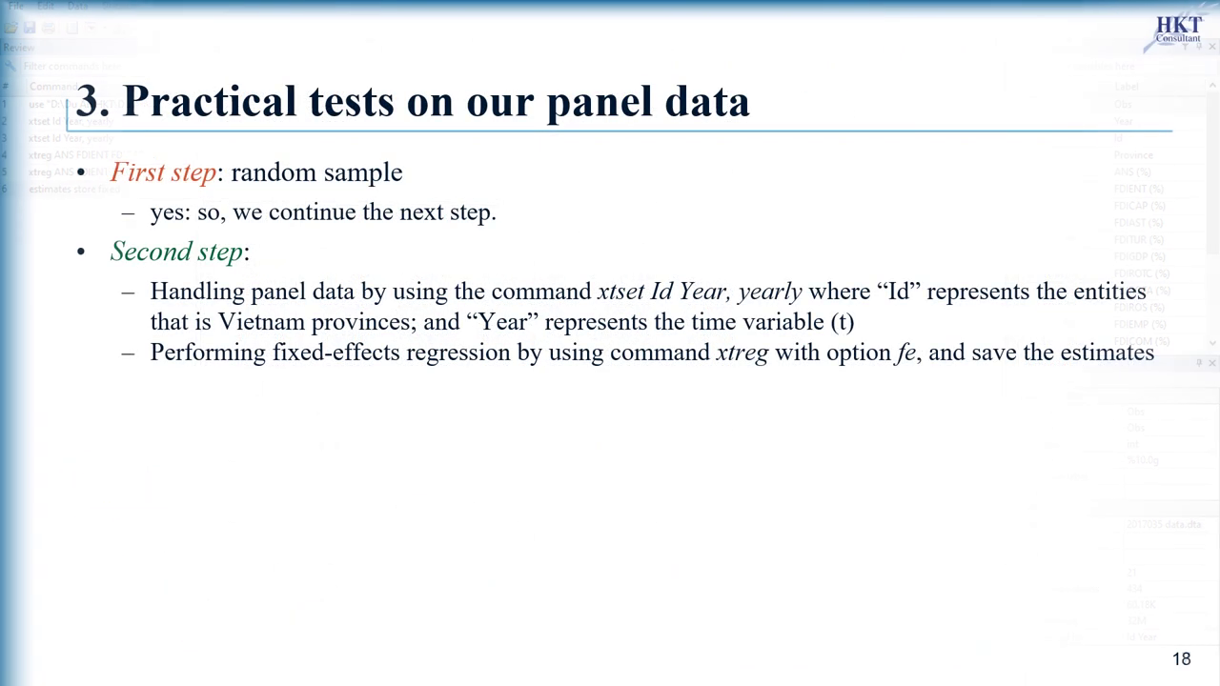
key("Right")
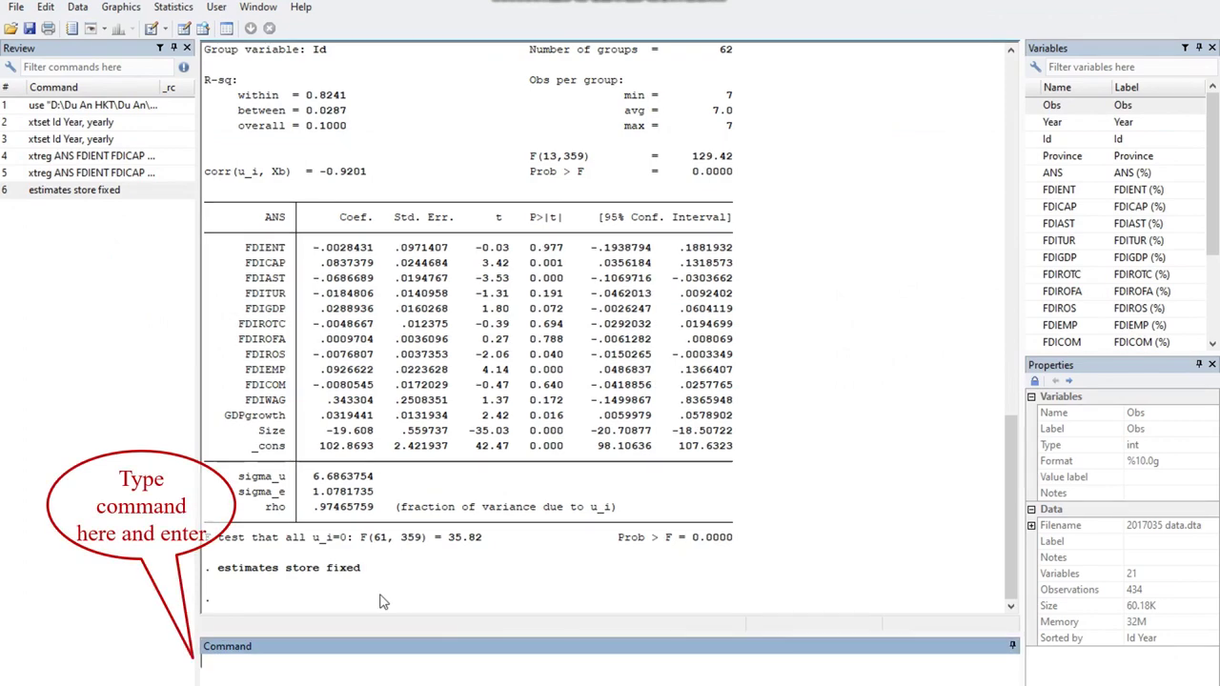
type("xtreg ANS FDIENT FDICAP FDIAST FDIEMP FDICOM FDIWAG FDITUR FDIGDP FDIROTC FDIROFA FDIROS Size GDPgrowth, re")
key("Return")
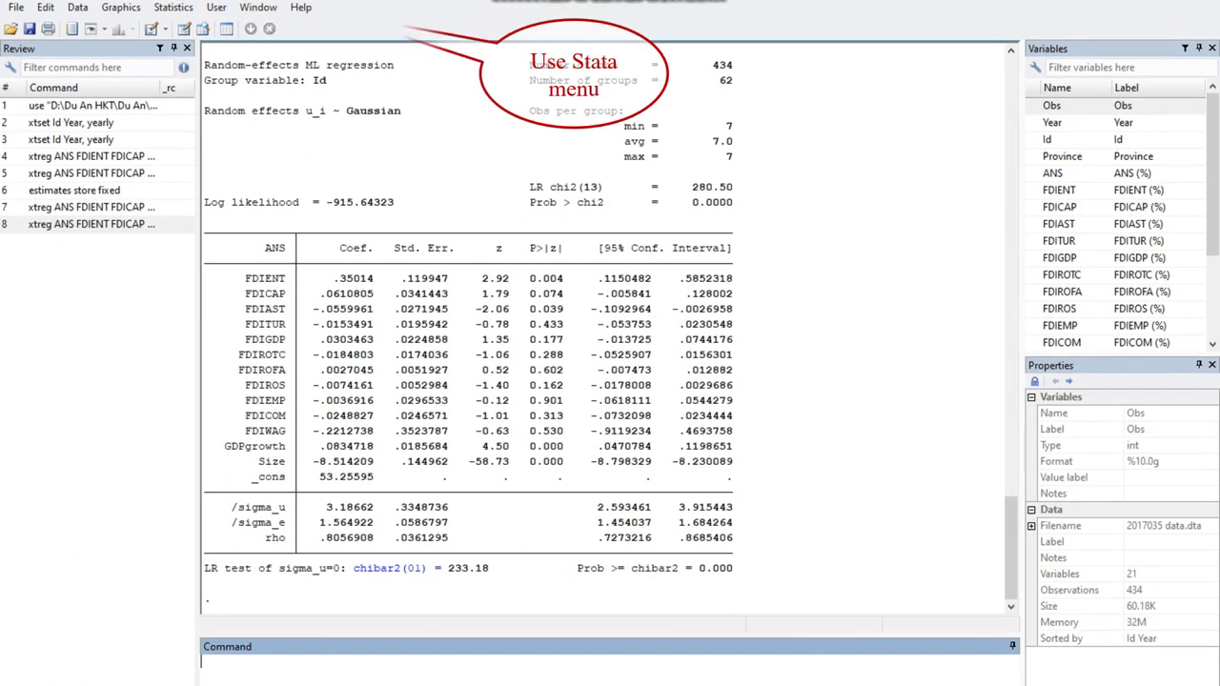
Step: Rerun the panel regression with GLS random effects and show the full output (Wald chi2 525.11)
left_click(133, 8)
mouse_move(177, 7)
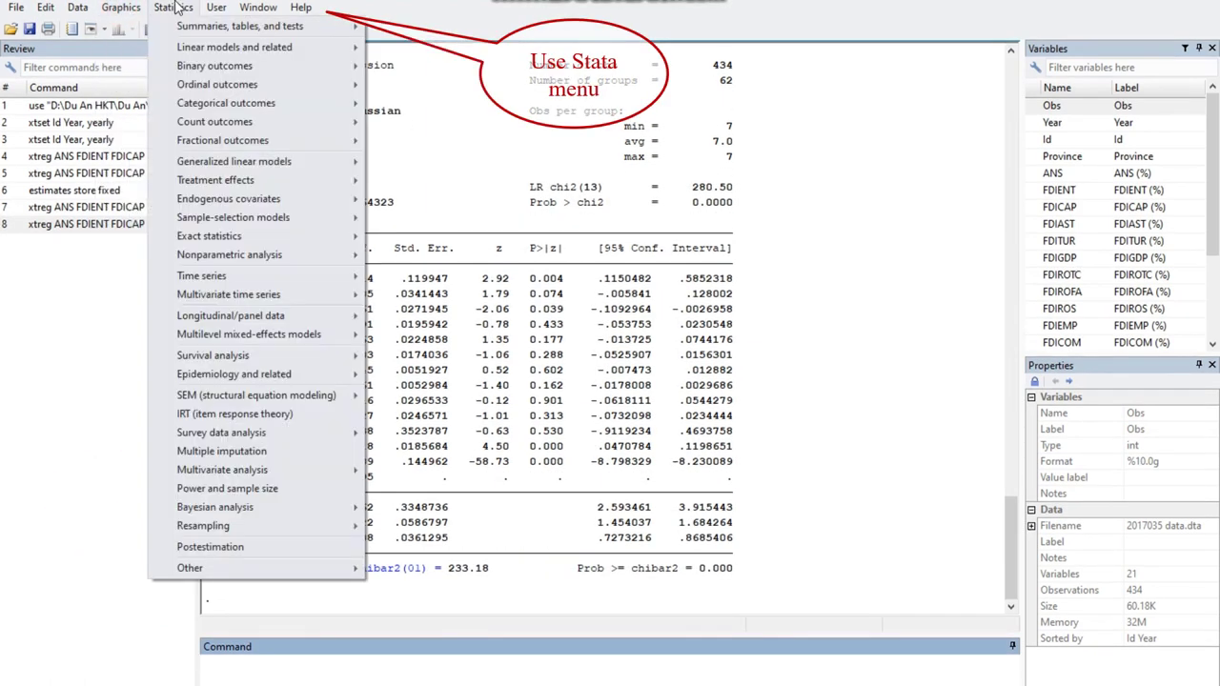
mouse_move(274, 319)
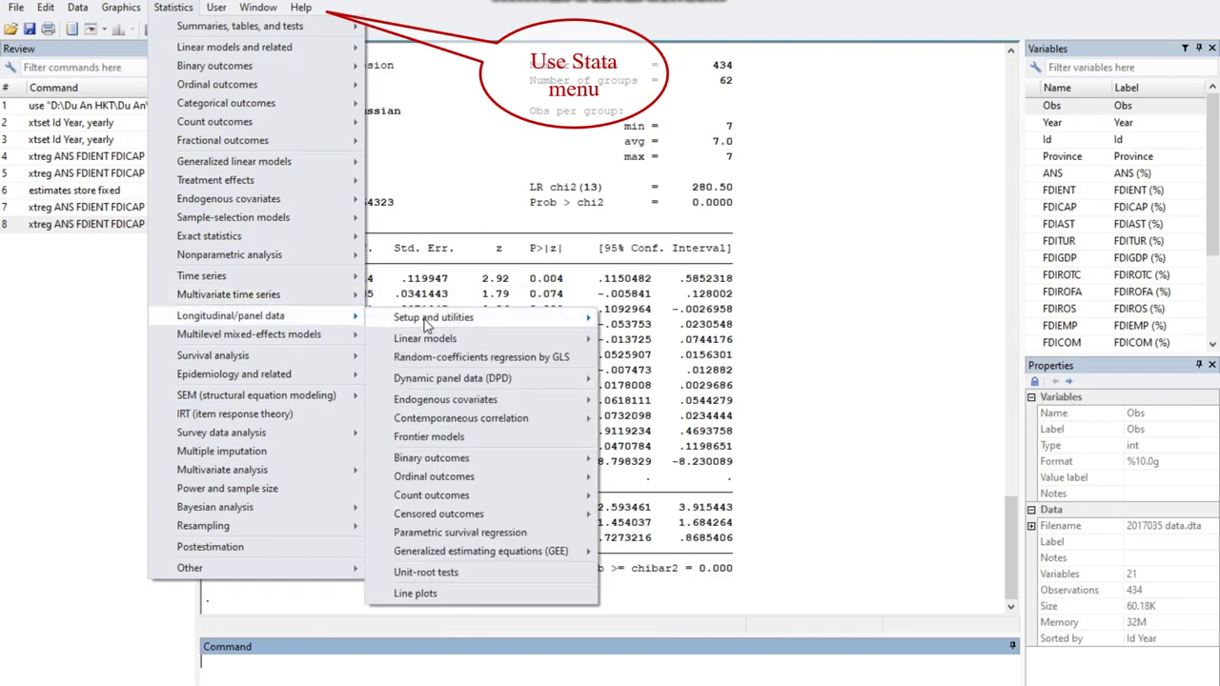
mouse_move(496, 334)
left_click(646, 343)
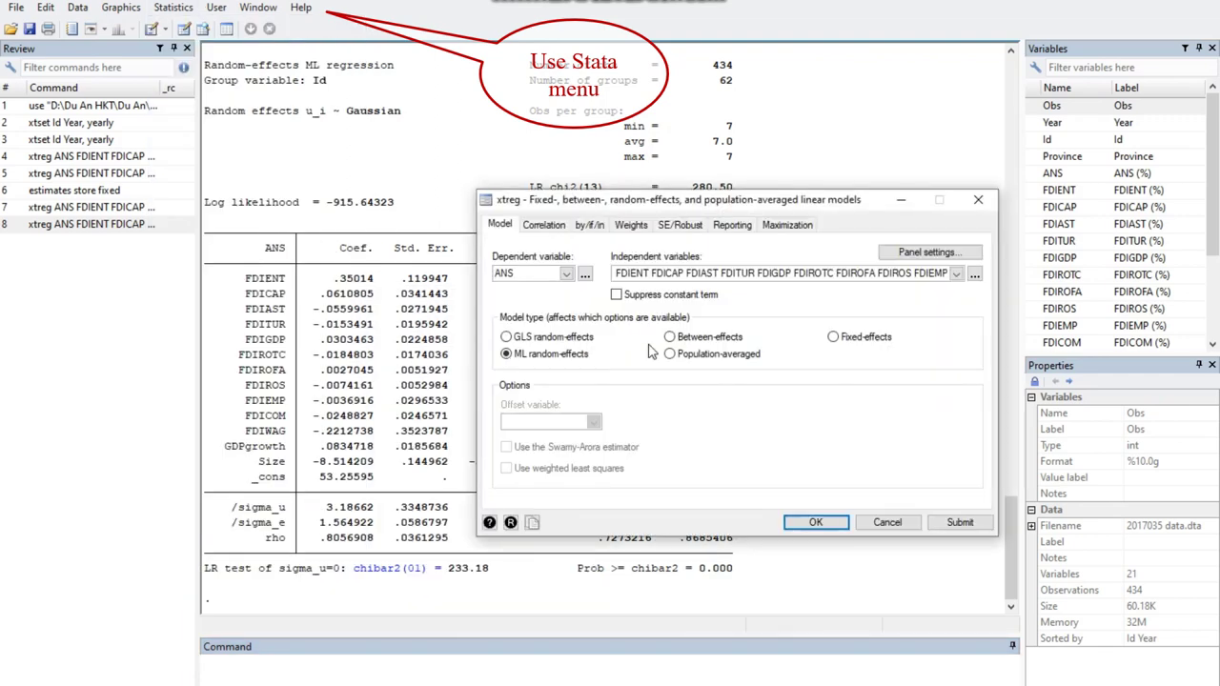
left_click(570, 338)
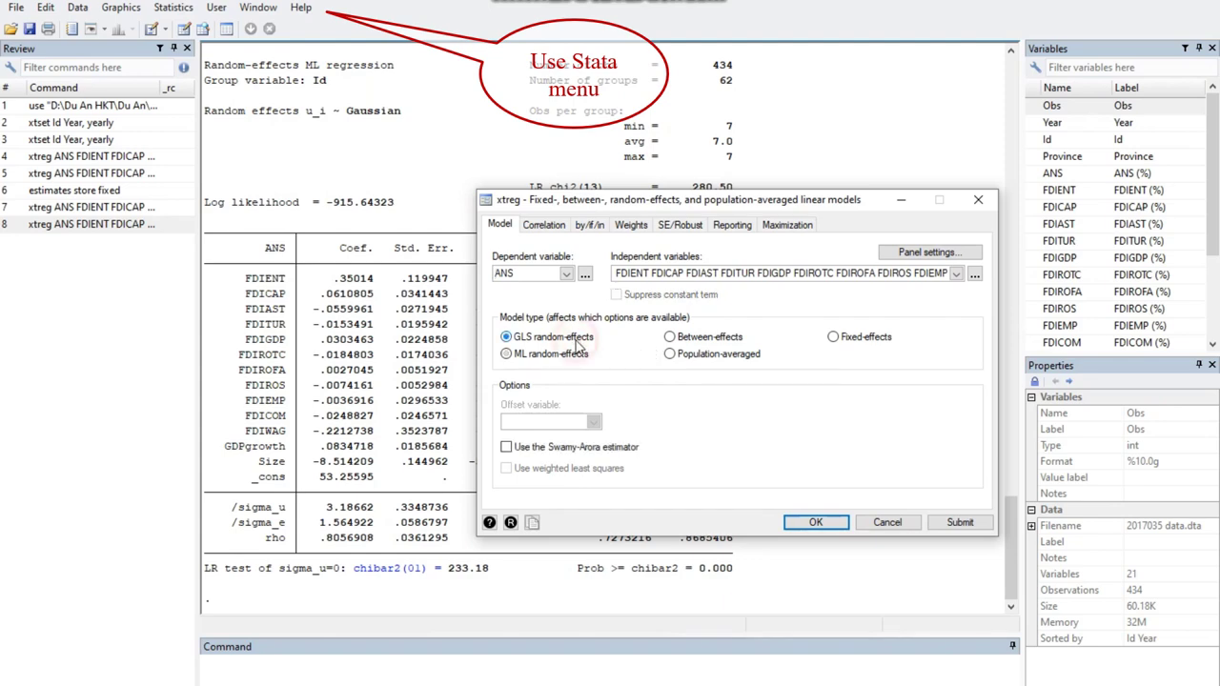
left_click(812, 524)
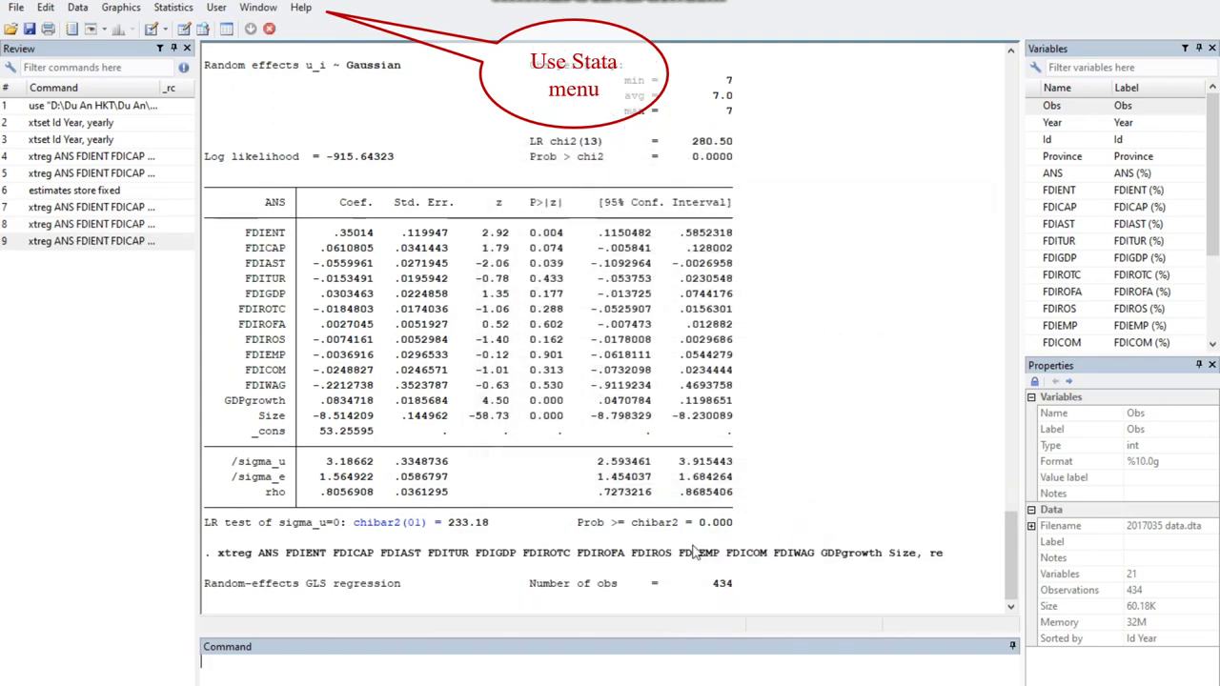
left_click(246, 599)
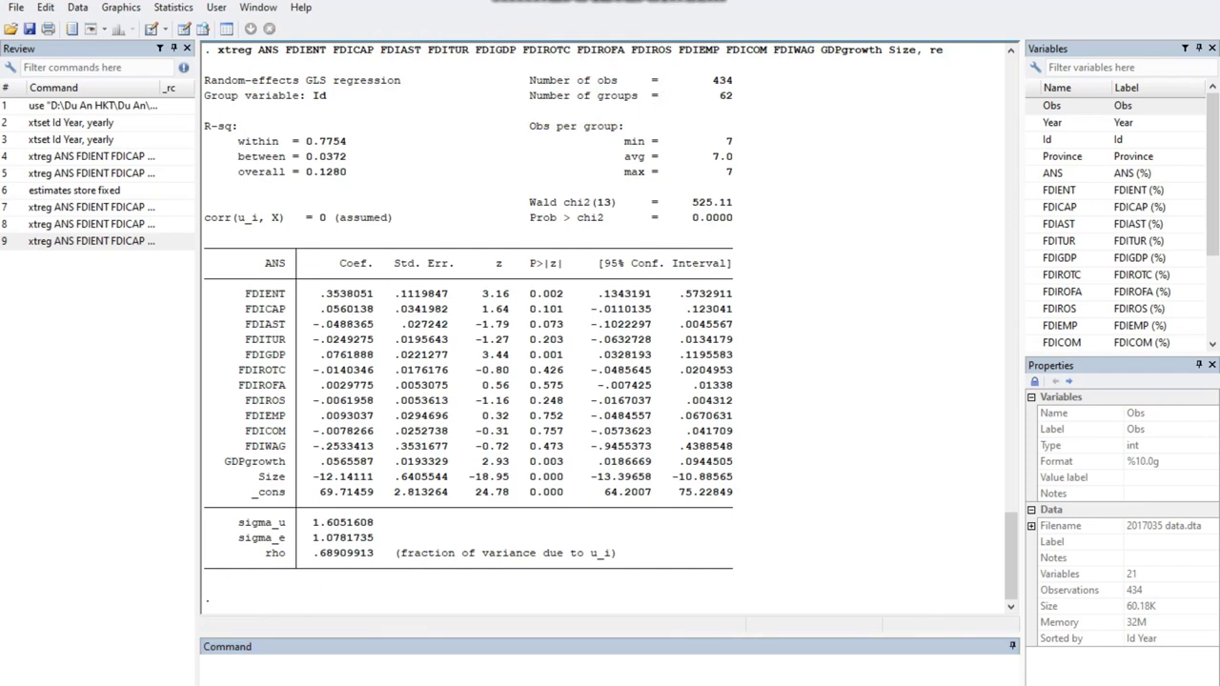
left_click(348, 673)
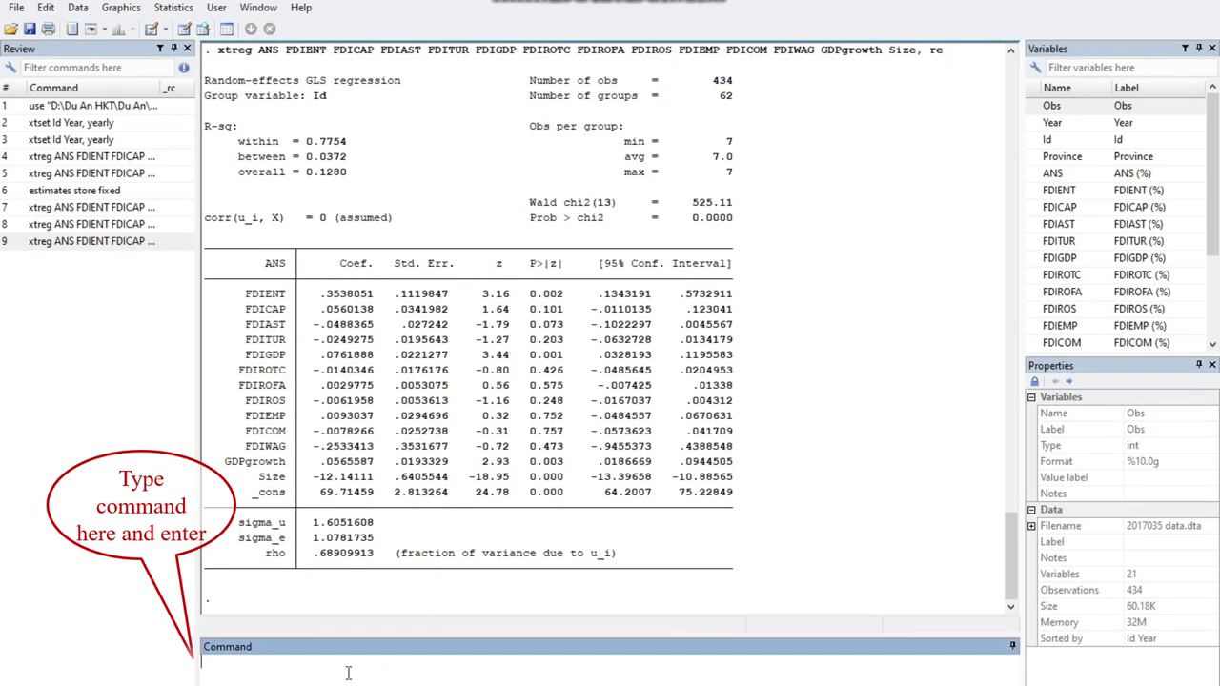
Step: Run 'estimates store random', then run 'hausman fixed random'
type("estimates store random")
key("Return")
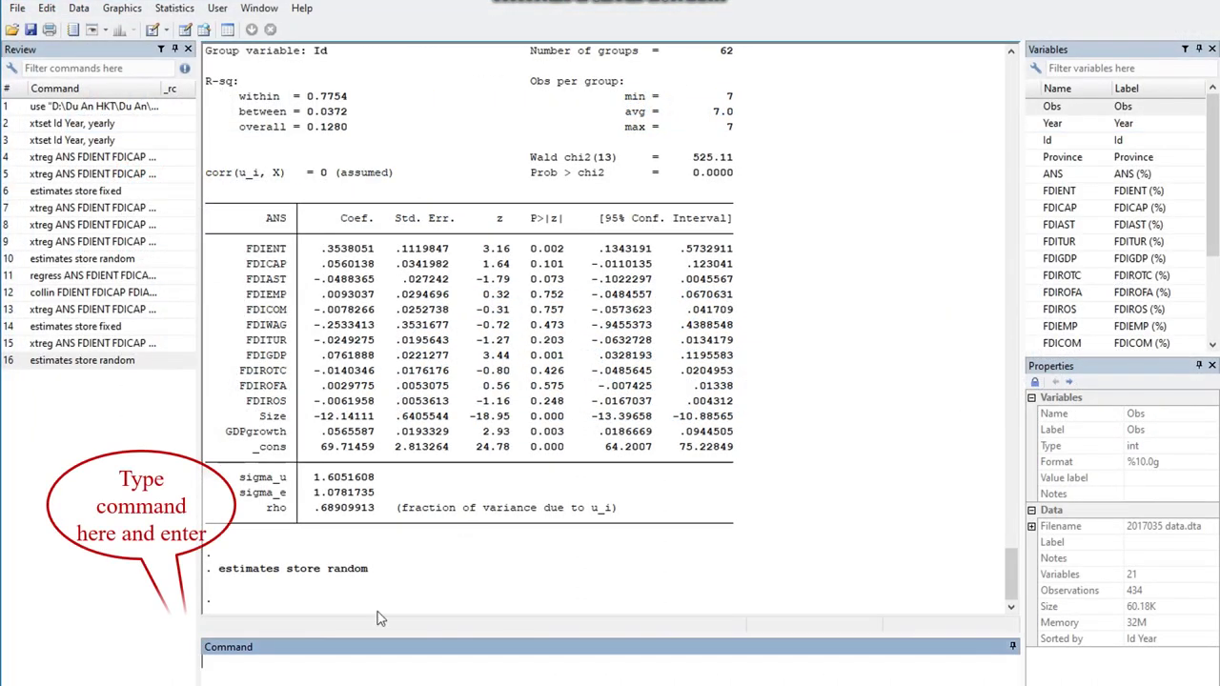
type("hausman fixed random")
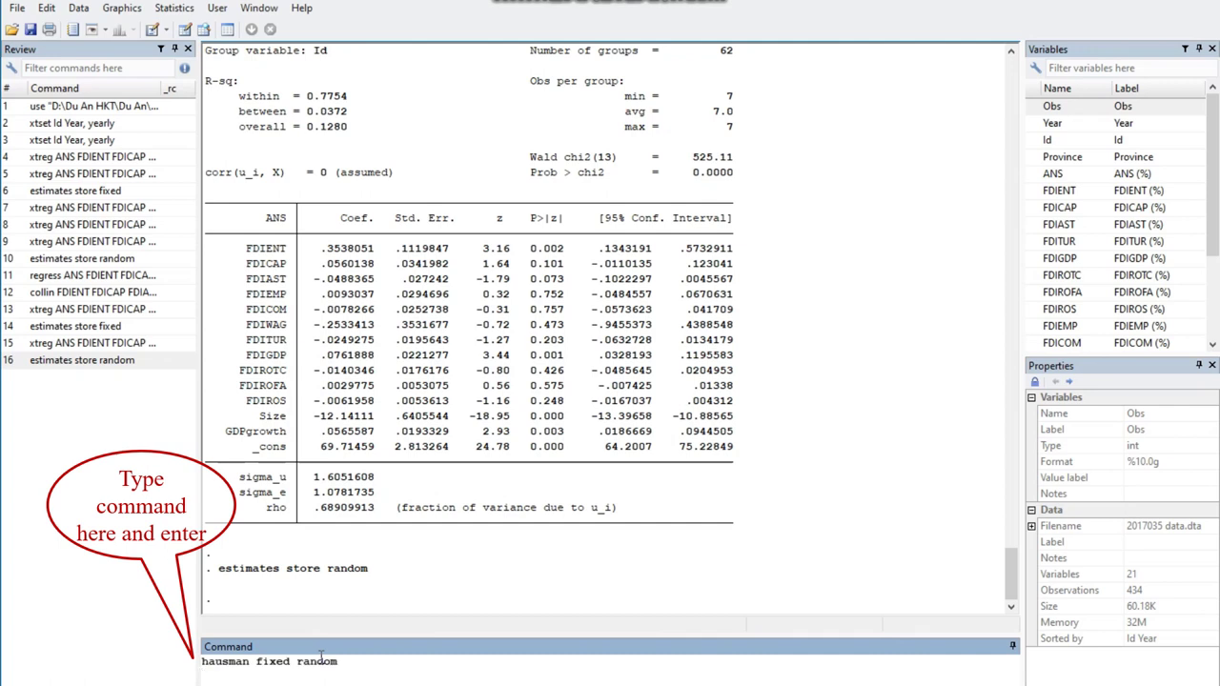
key("Return")
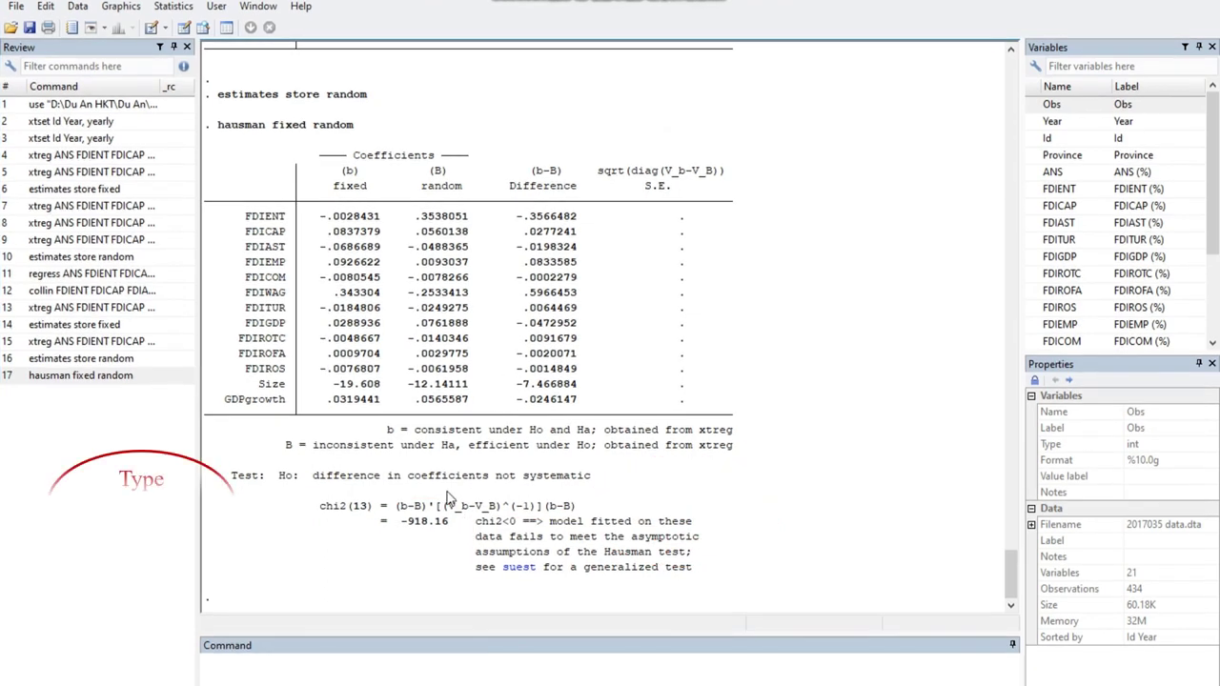
Step: Run 'hausman fixed random, sigmamore', giving chi2(13) = 237.83 and Prob>chi2 = 0.0000
left_click(345, 663)
type("hausman fixed random, sigmamore")
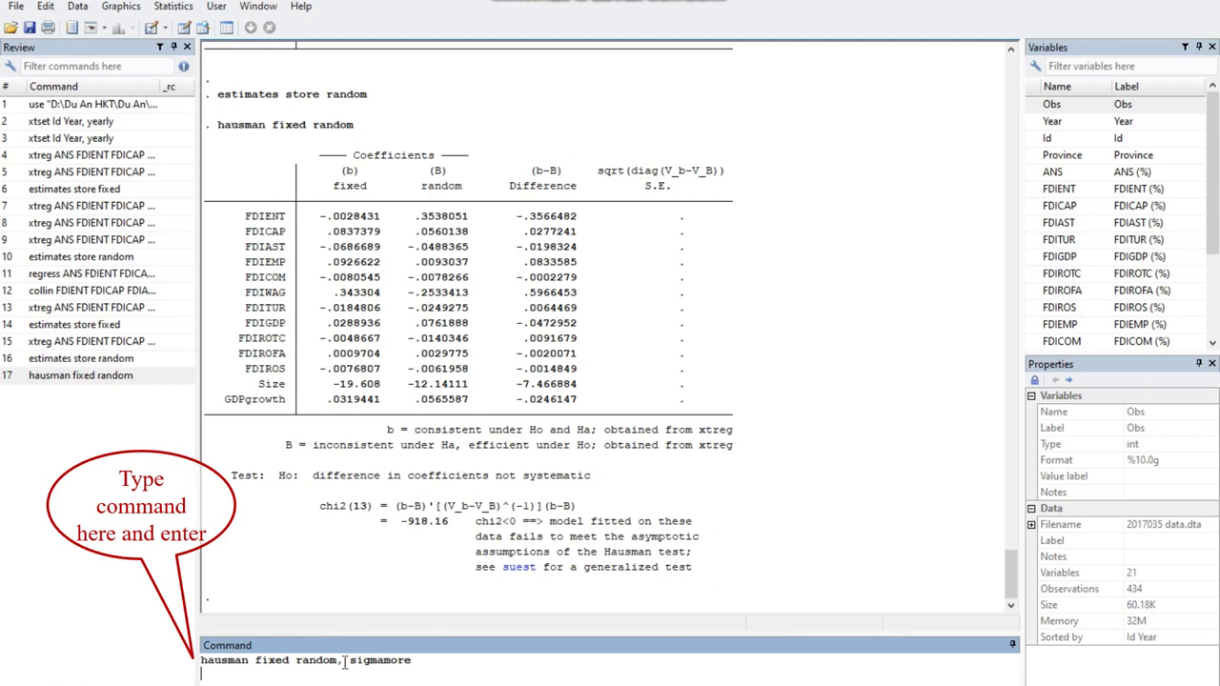
key("Return")
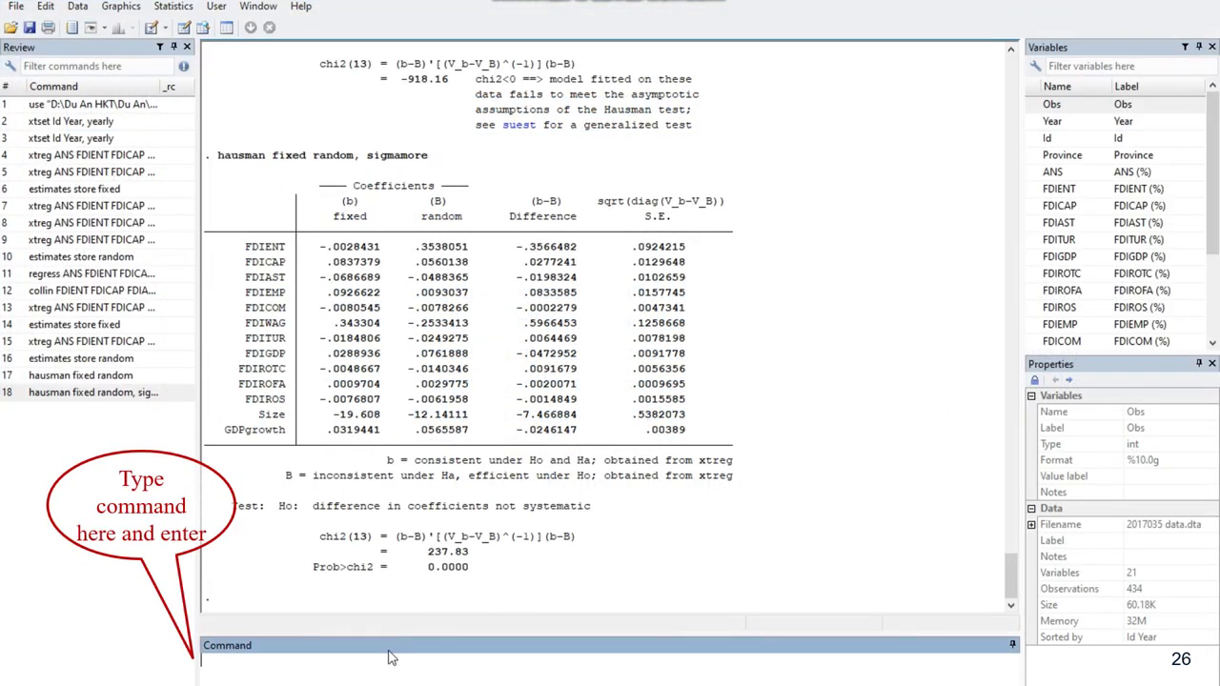
Step: Run xttest0 (chibar2 = 132.72), then rerun the xtreg fixed-effects regression
type("xttest0")
key("Return")
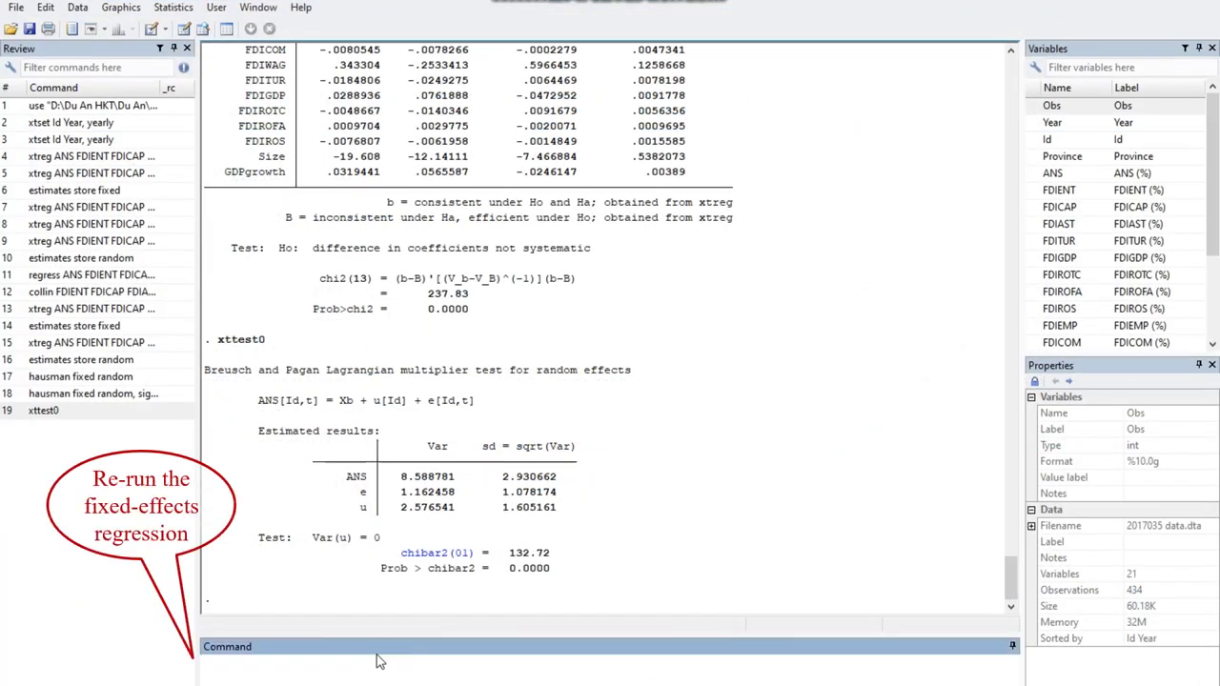
type("xtreg ANS FDIENT FDICAP FDIAST FDIEMP FDICOM FDIWAG FDITUR FDIGDP FDIROTC FDIROFA FDIROS Size GDPgrowth, fe")
key("Return")
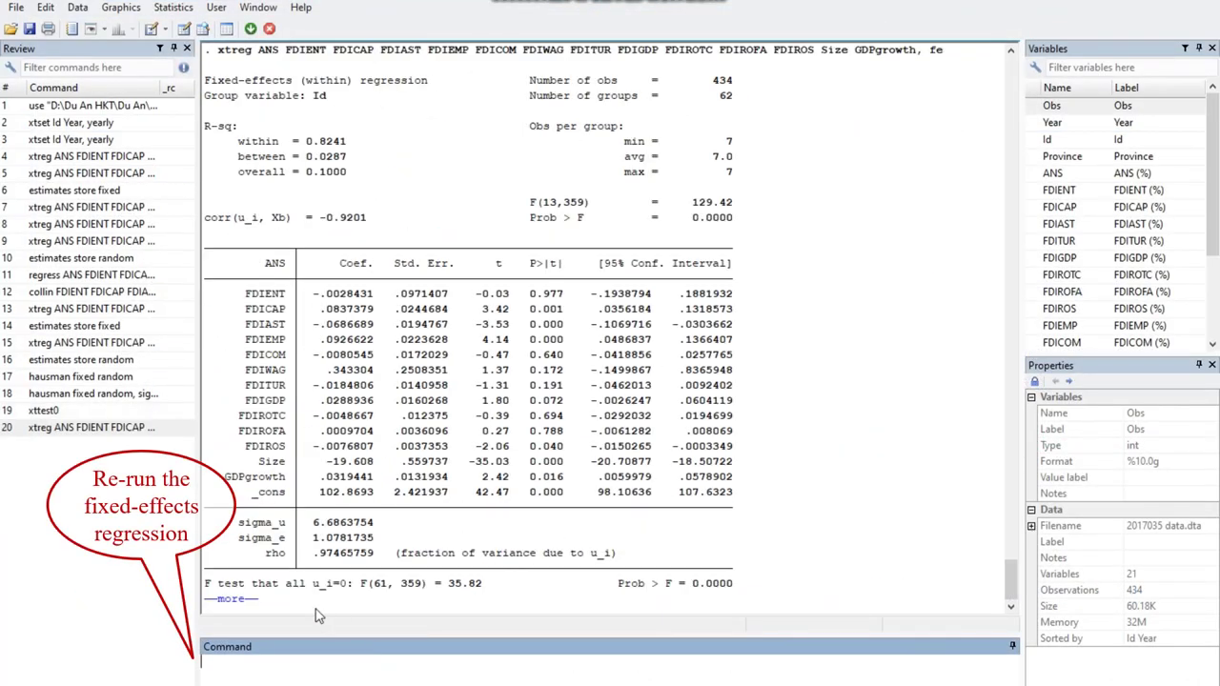
Step: Show the rest of the output and run xttest3 for groupwise heteroskedasticity (chi2(62) = 17371.99)
left_click(243, 606)
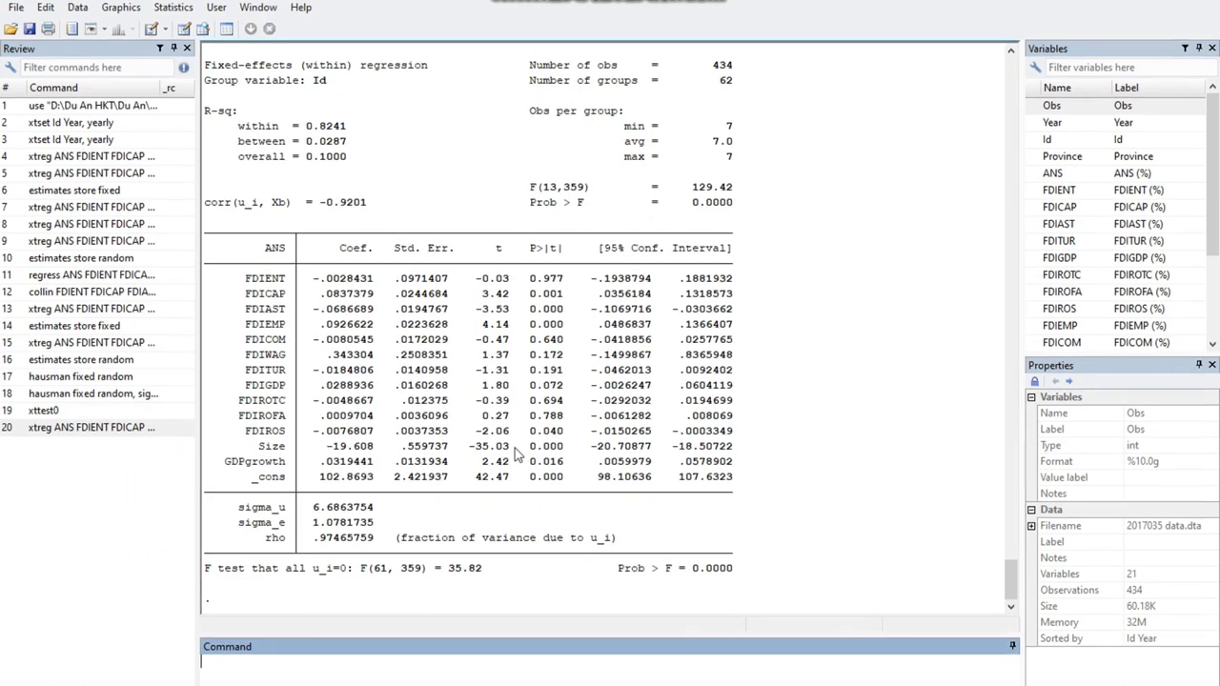
type("xttest3")
key("Return")
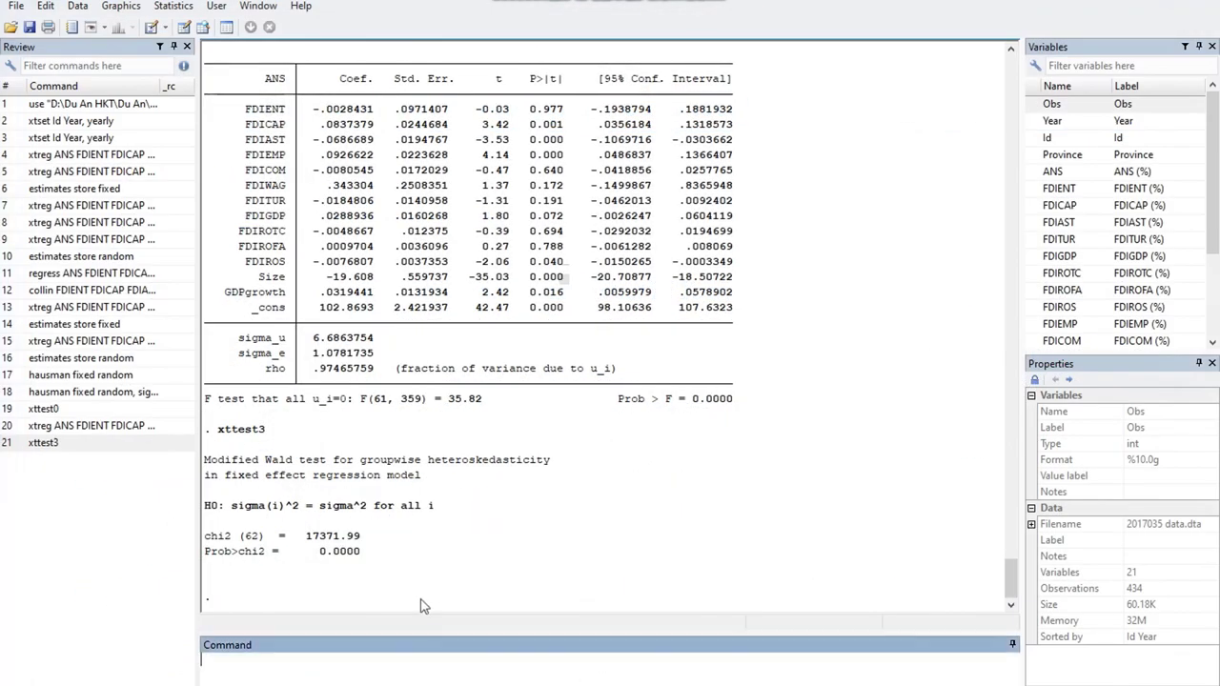
Step: Run xtreg of ANS on the FDI regressors with the robust and fe options, then page through the output
type("xtreg ANS FDIENT FDICAP FDIAST FDIEMP FDICOM FDIWAG FDITUR FDIGDP FDIROTC FDIROFA FDIROS Size GDPgrowth, robust fe")
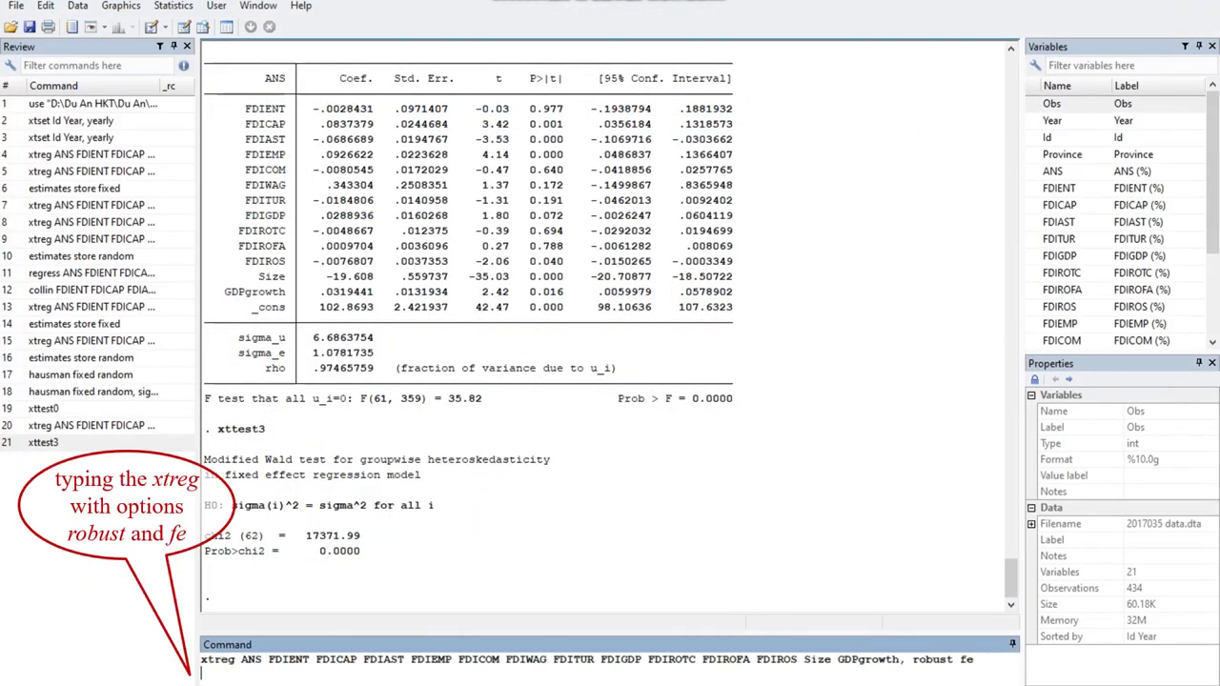
key("Return")
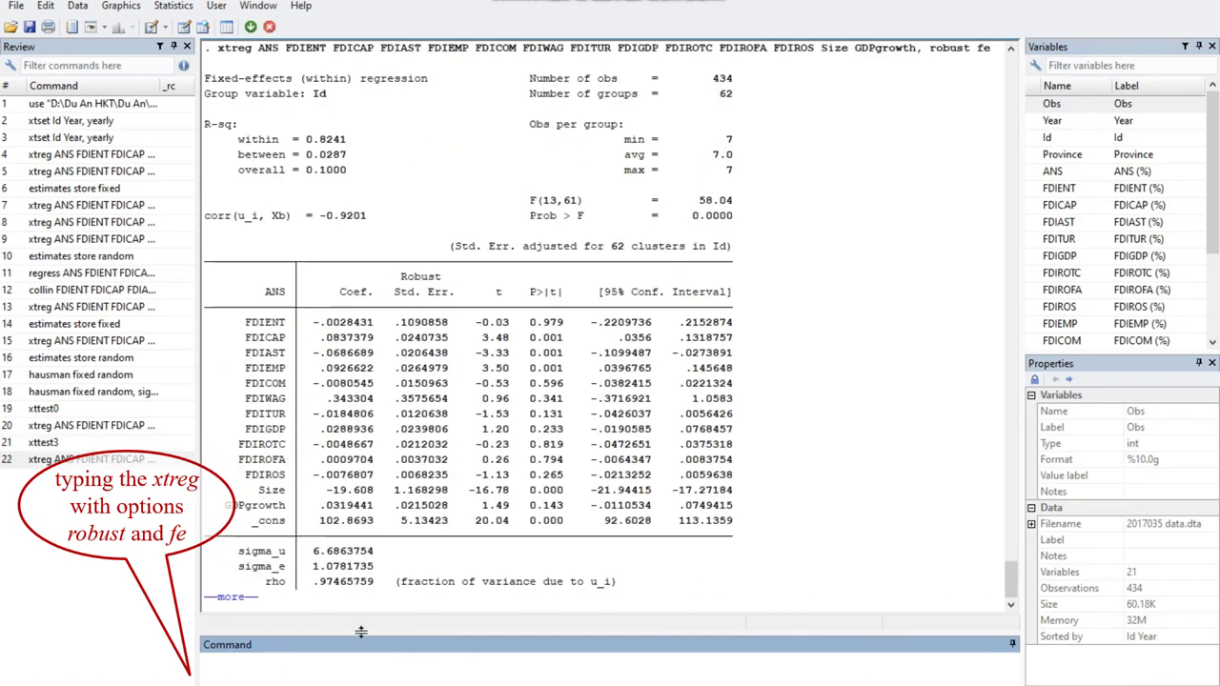
left_click(226, 600)
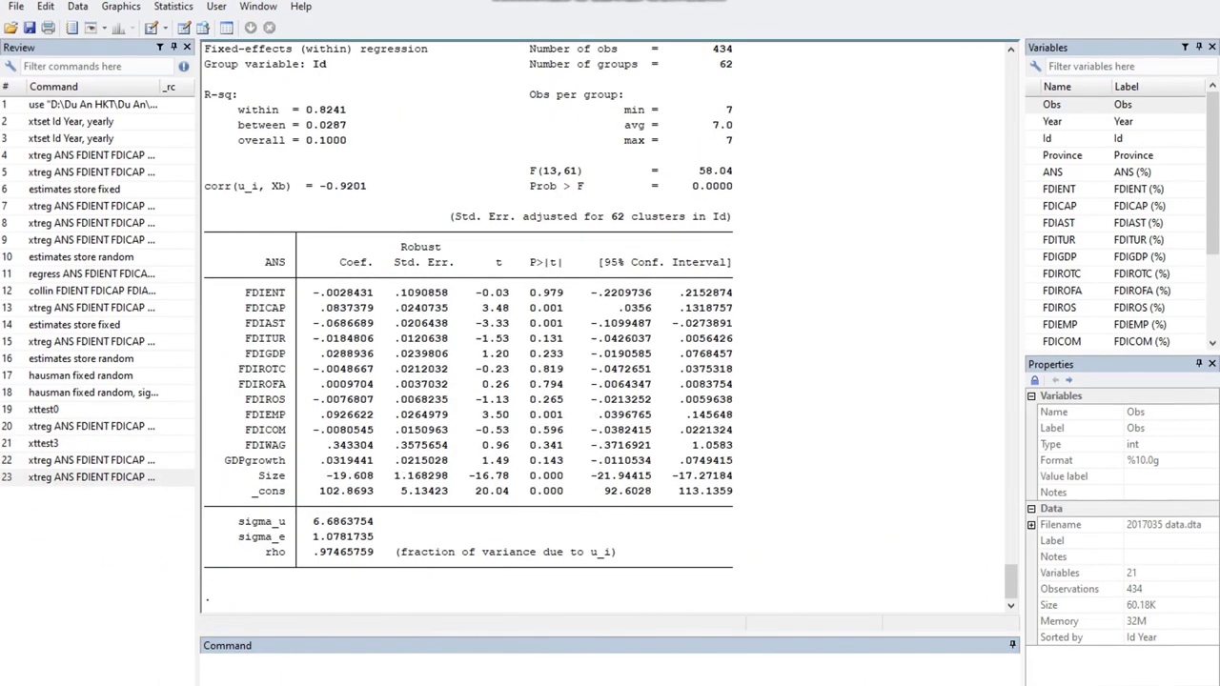
Step: Rerun it from the panel Linear regression dialog with Fixed-effects and Robust SE, giving F(13,61) = 58.04
left_click(187, 8)
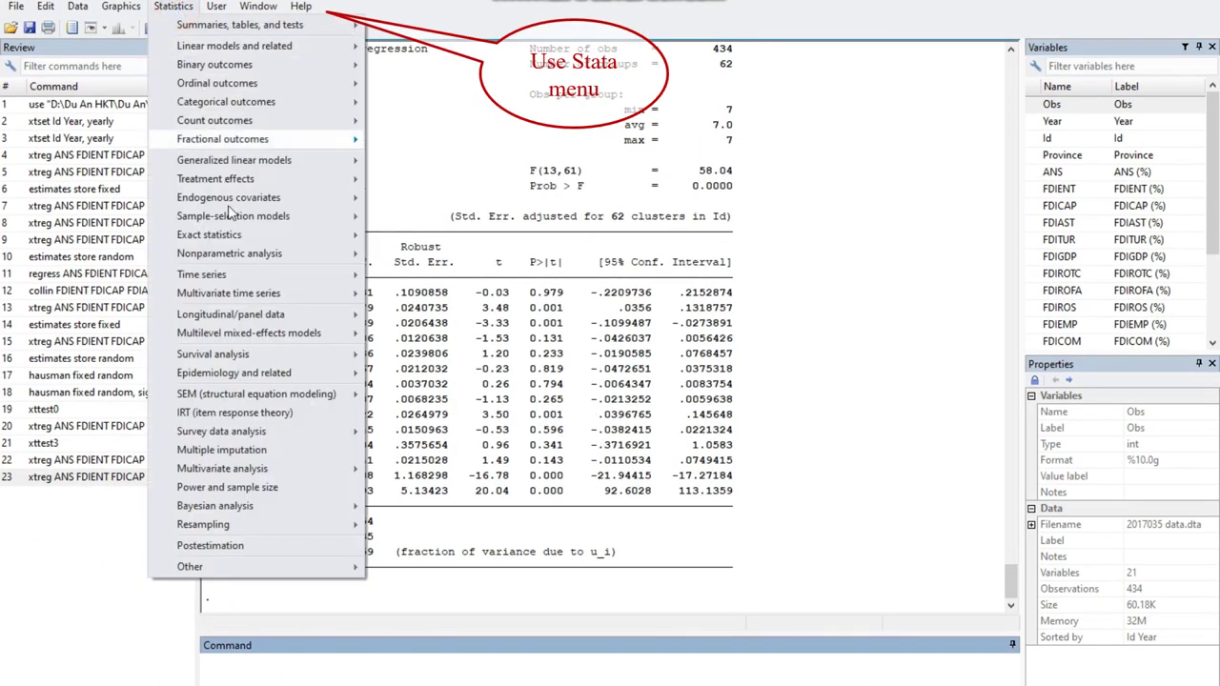
mouse_move(240, 321)
mouse_move(420, 337)
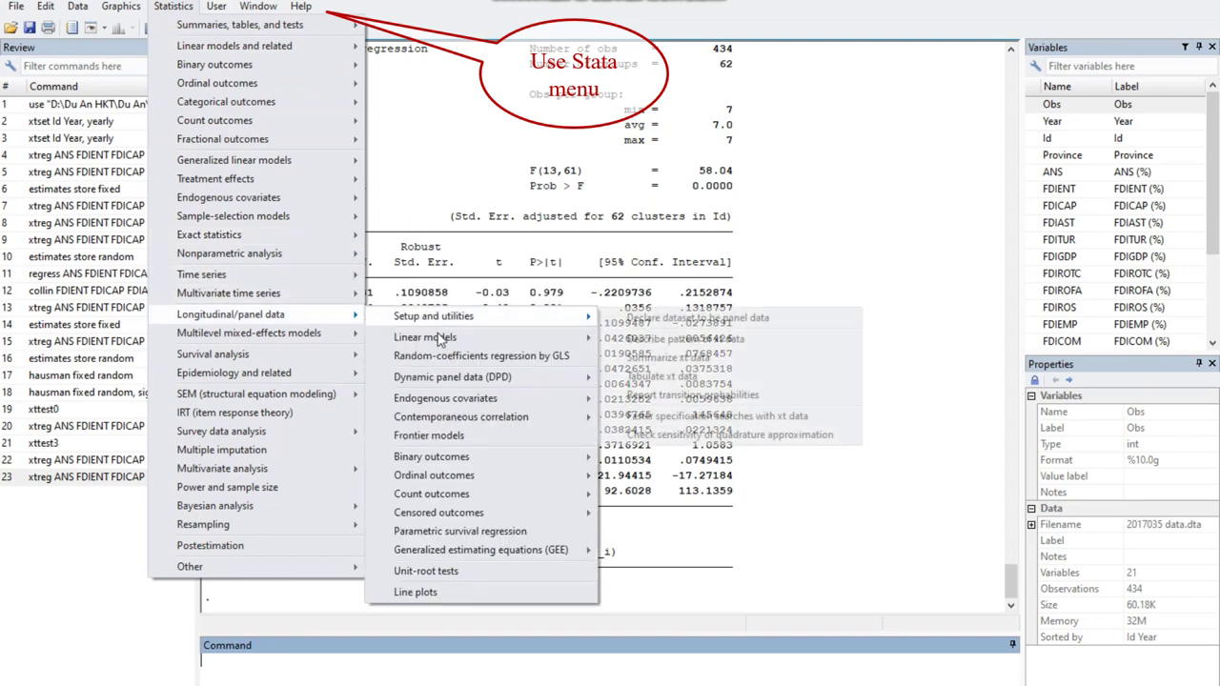
left_click(630, 341)
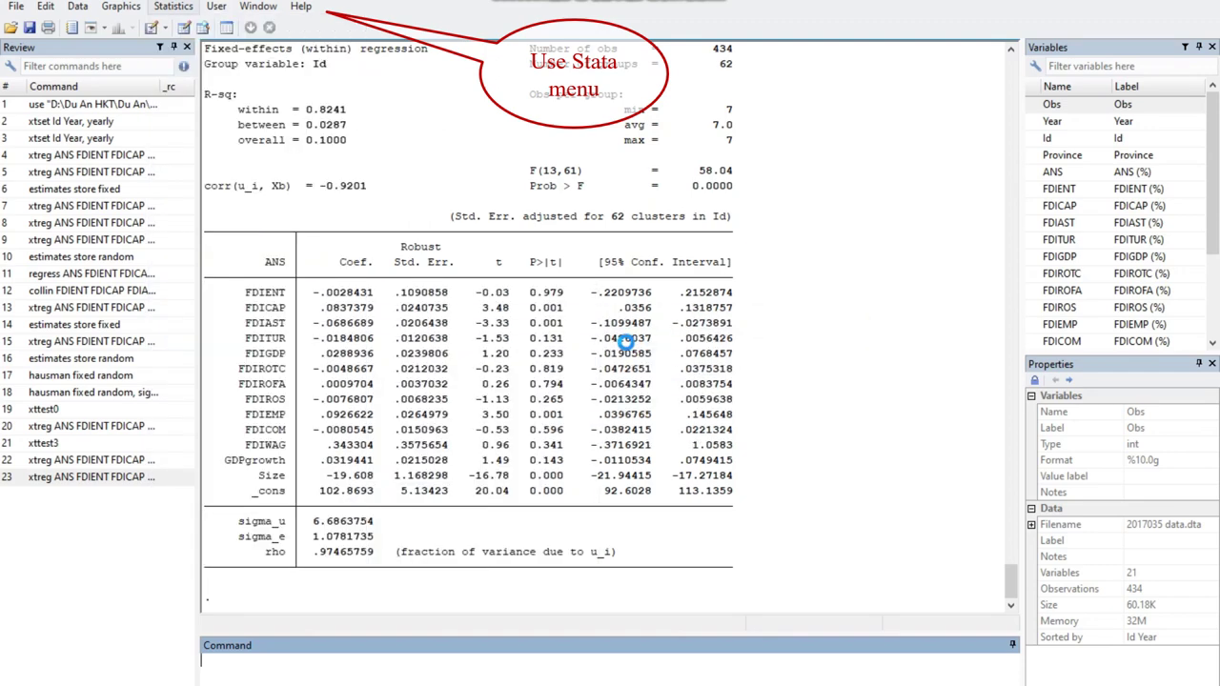
left_click(848, 337)
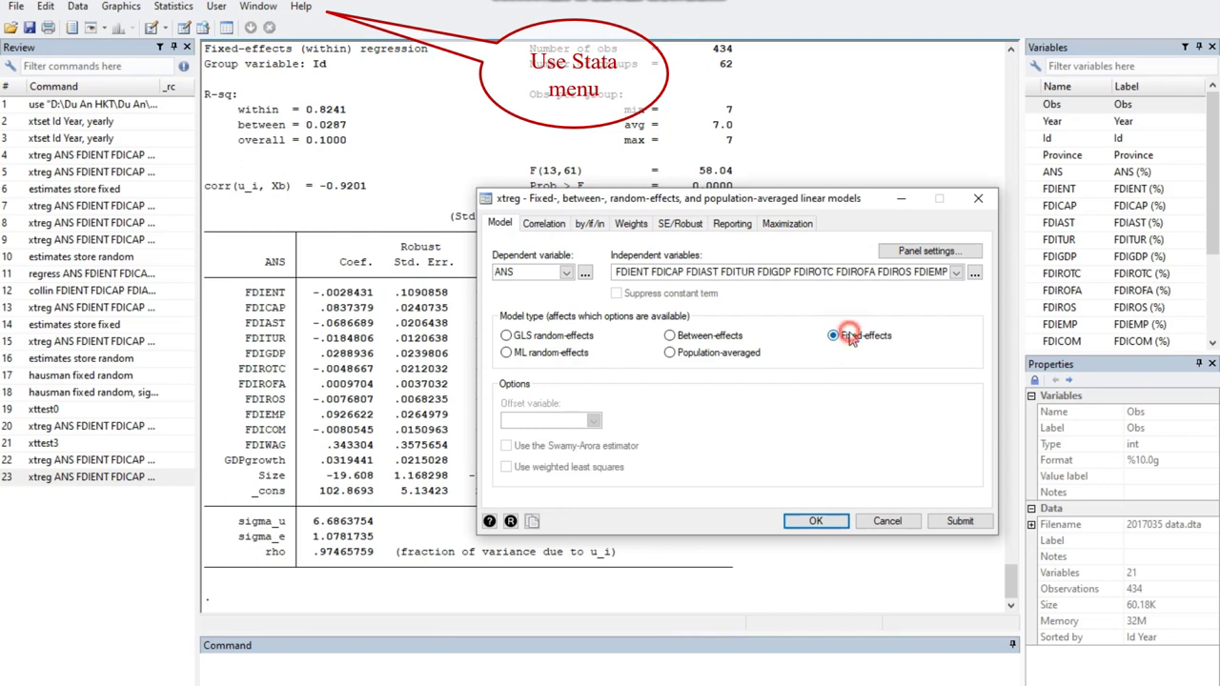
left_click(696, 225)
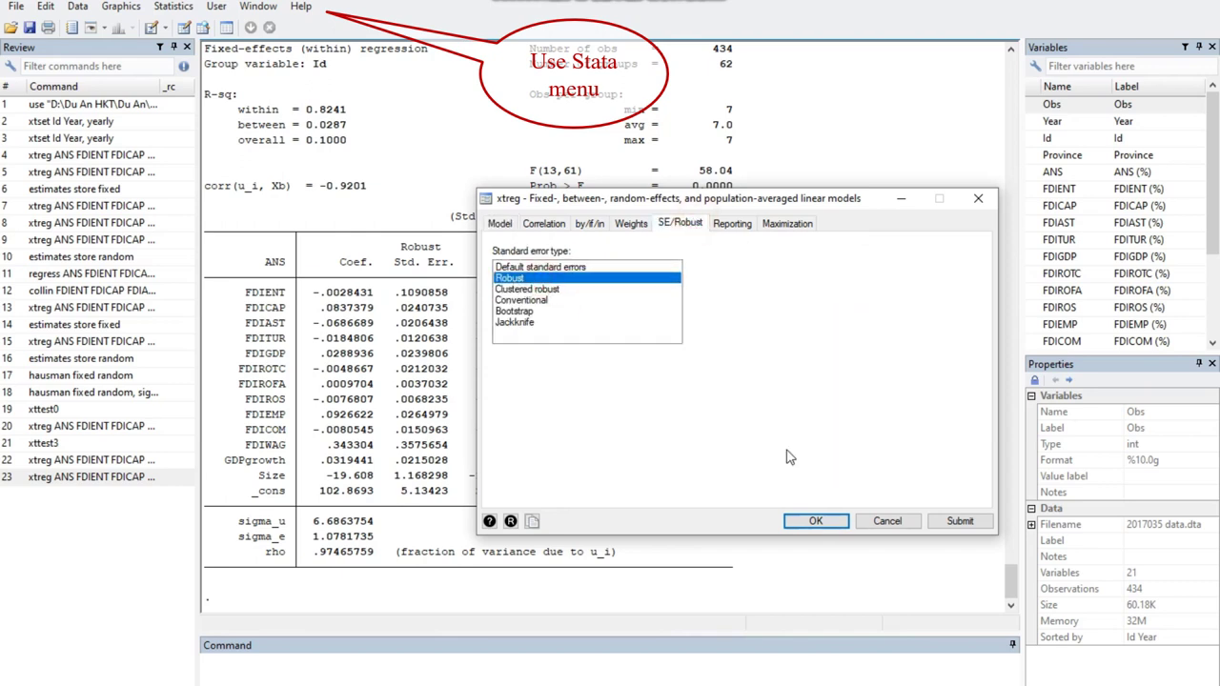
left_click(812, 524)
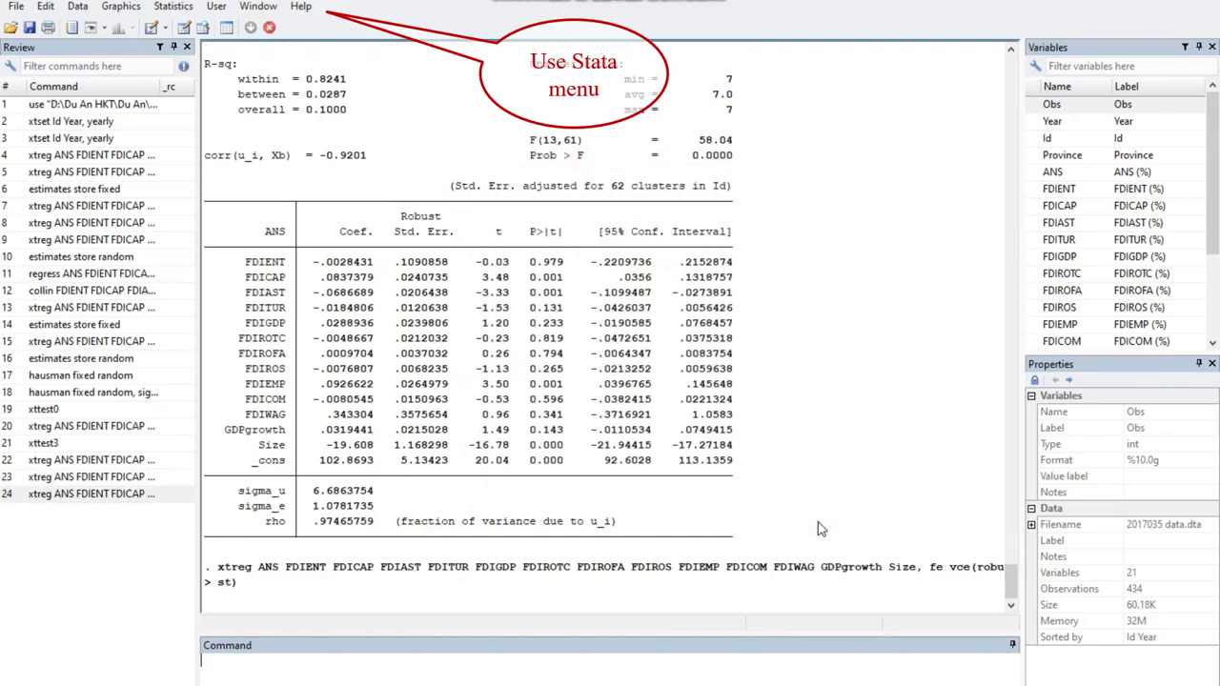
left_click(248, 601)
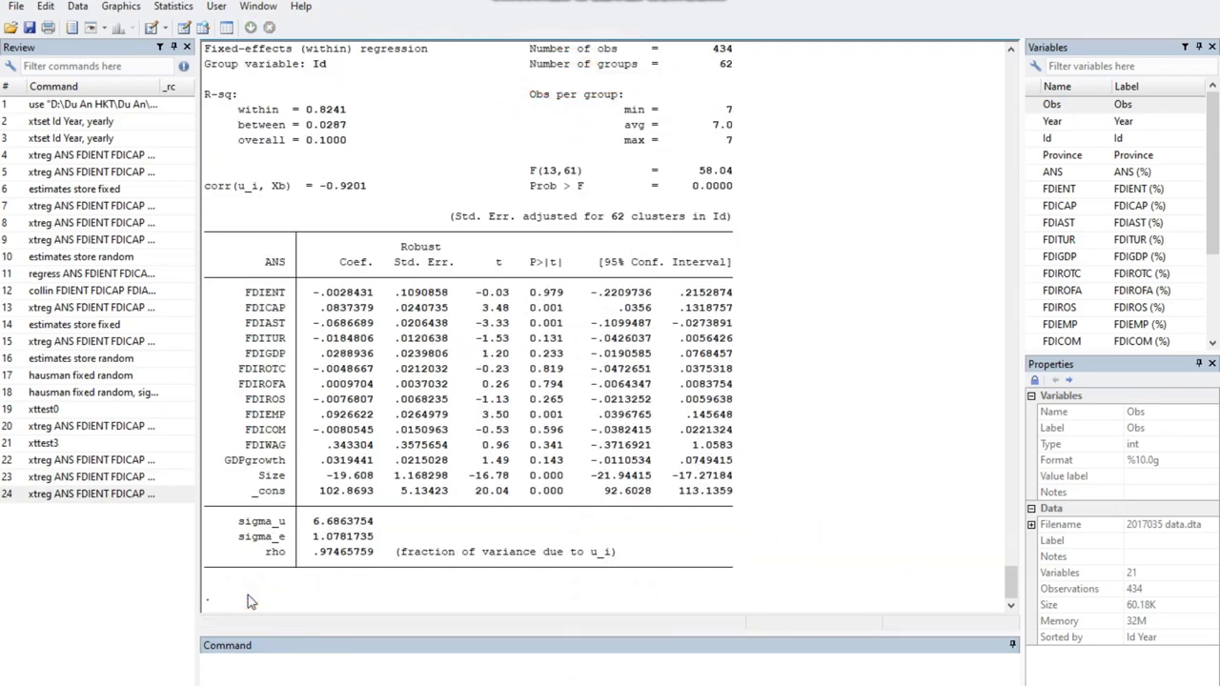